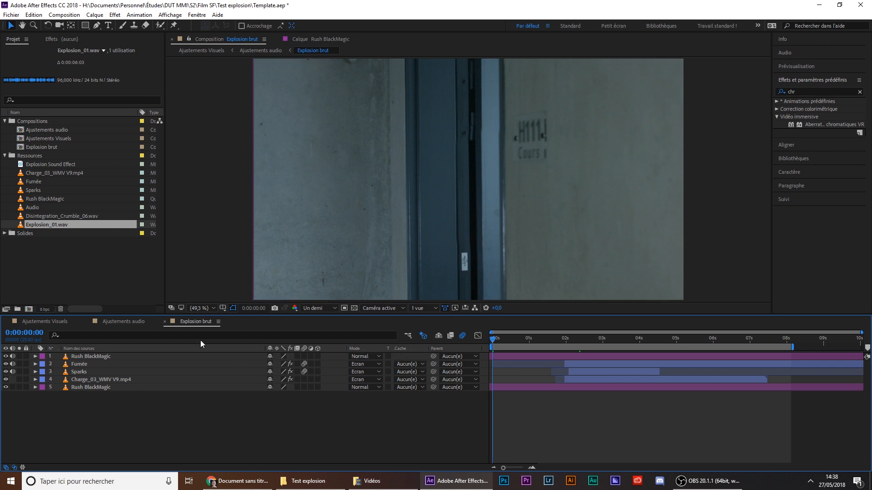
Solo the bottom Rush BlackMagic layer and Charge_03_WMV V9.mp4, and view the explosion at 0:00:02:01
{"action": "left_click", "coordinate": [98, 390]}
{"action": "left_click", "coordinate": [19, 387]}
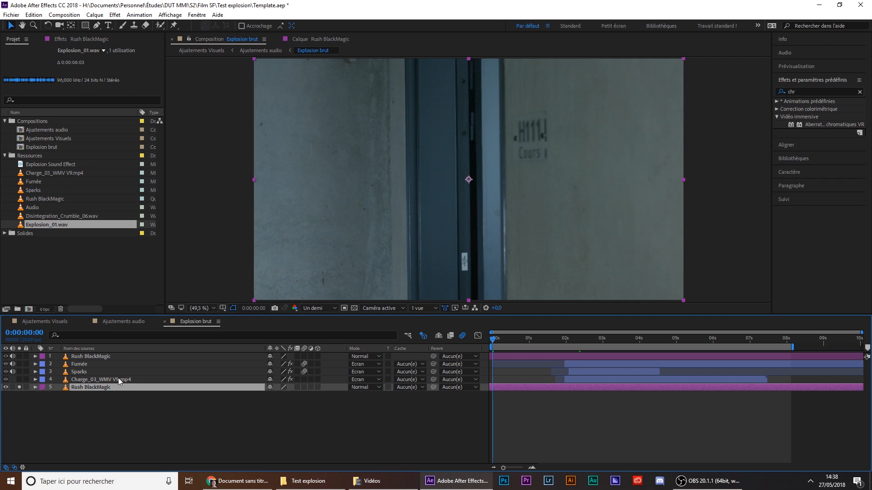
{"action": "left_click_drag", "start_coordinate": [491, 347], "coordinate": [555, 344]}
{"action": "left_click", "coordinate": [19, 379]}
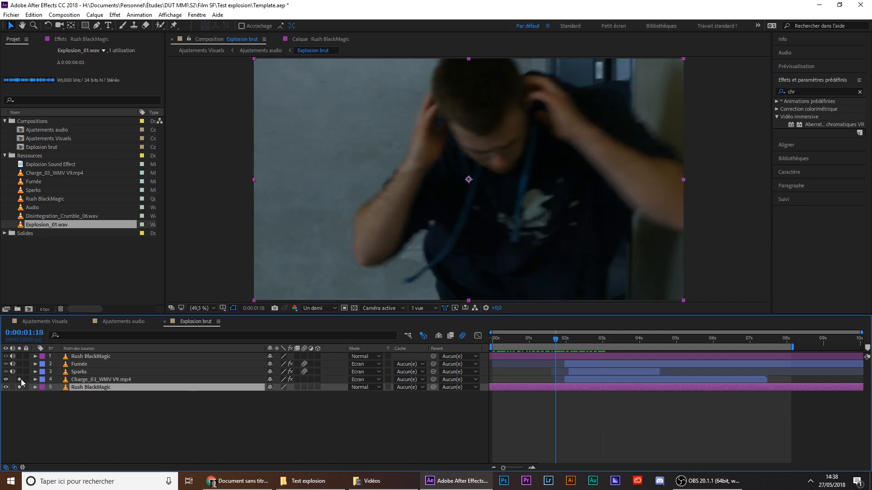
{"action": "left_click", "coordinate": [570, 338]}
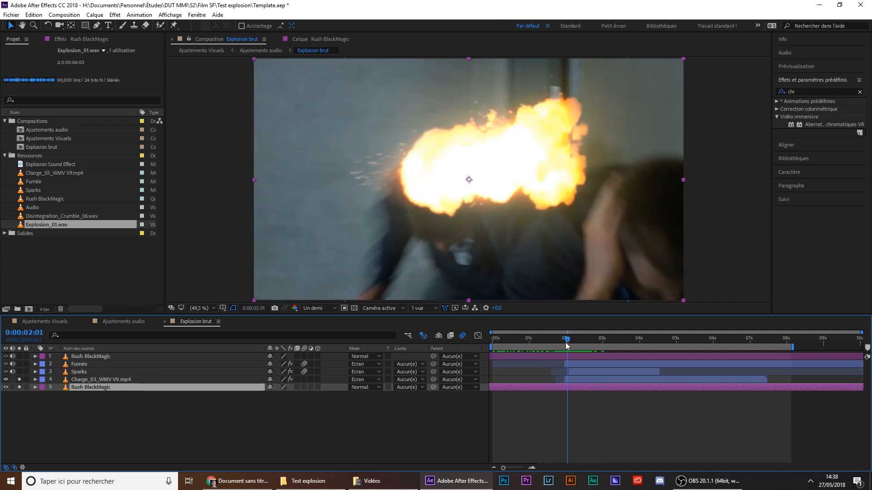
Turn off the layer solos and return to the start of the Explosion brut composition
{"action": "left_click", "coordinate": [86, 373]}
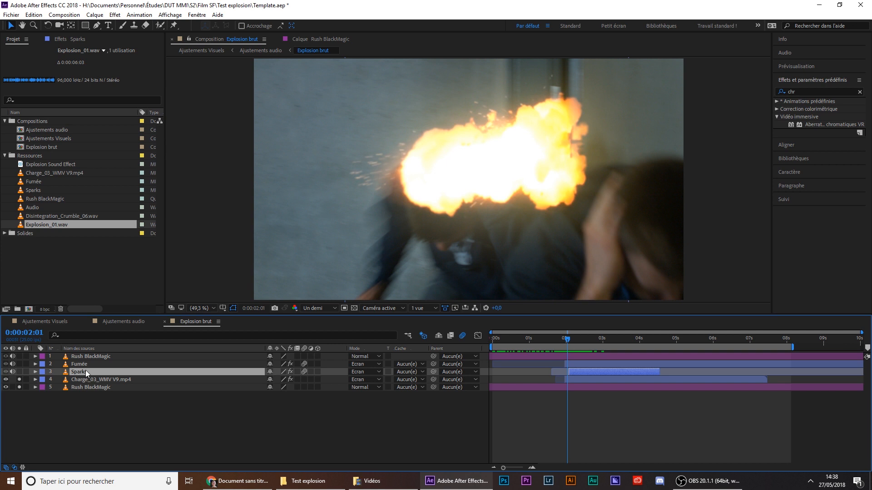
{"action": "left_click", "coordinate": [19, 380]}
{"action": "key", "text": "Home"}
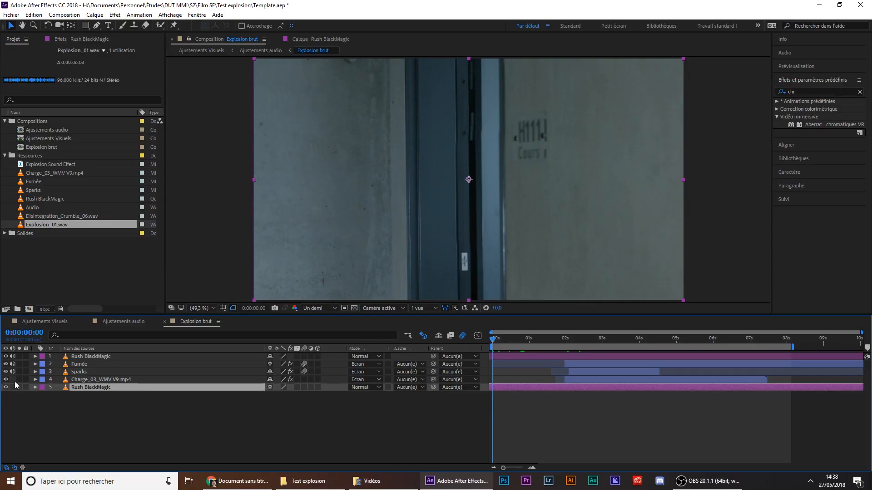
Solo the bottom Rush BlackMagic layer, view it at 0:00:02:05, and add the Charge_03_WMV V9.mp4 layer for comparison
{"action": "left_click", "coordinate": [19, 387]}
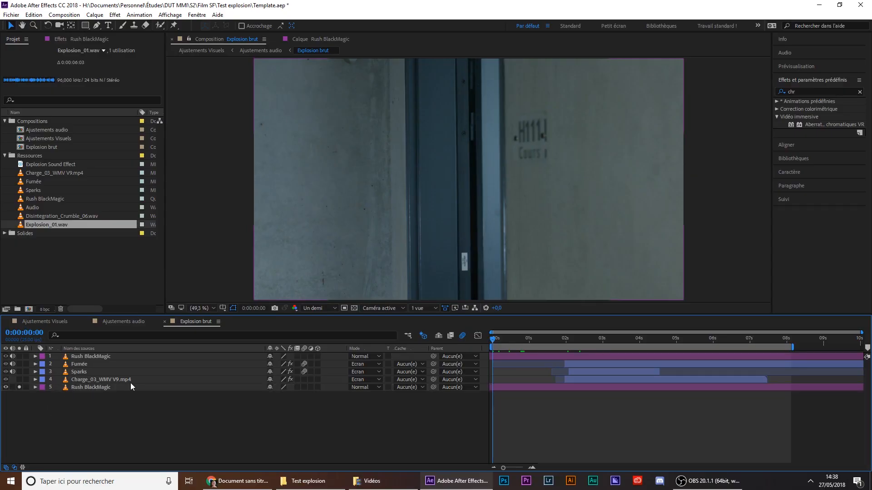
{"action": "left_click_drag", "start_coordinate": [493, 341], "coordinate": [573, 348]}
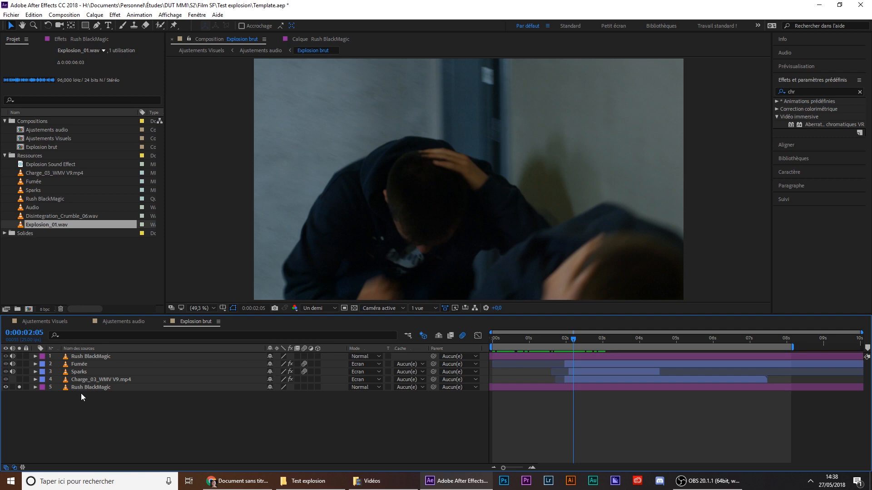
{"action": "left_click", "coordinate": [19, 379]}
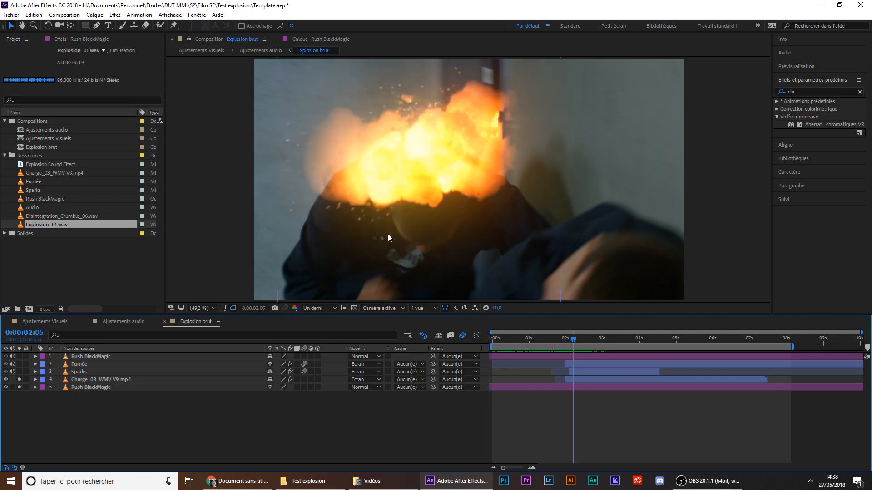
{"action": "key", "text": "space"}
{"action": "key", "text": "space"}
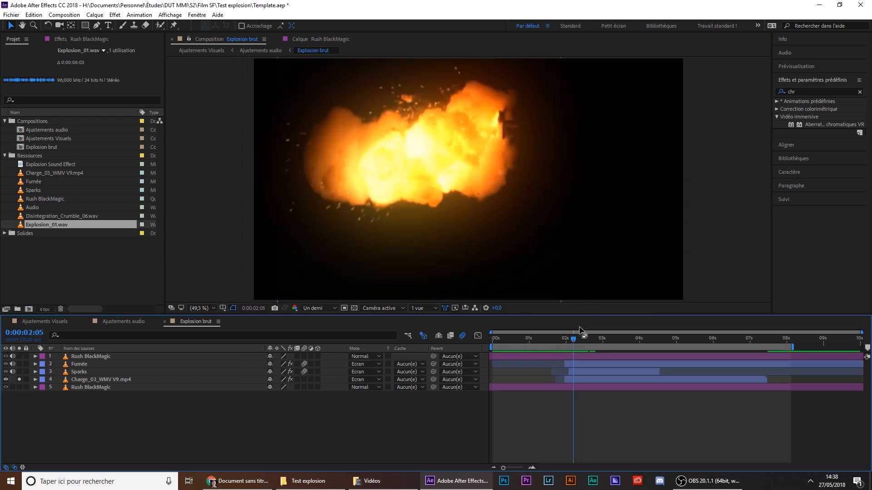
{"action": "left_click", "coordinate": [568, 338]}
{"action": "left_click_drag", "start_coordinate": [568, 338], "coordinate": [573, 358]}
{"action": "right_click", "coordinate": [573, 357]}
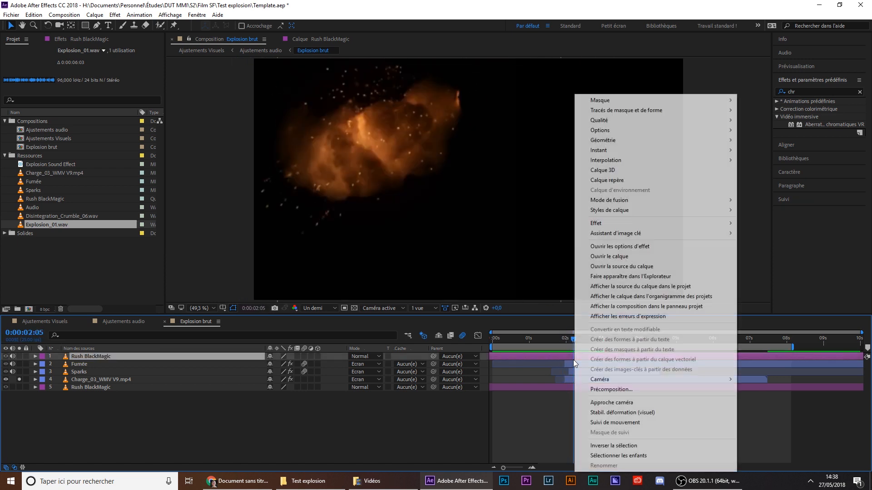
{"action": "left_click", "coordinate": [563, 351]}
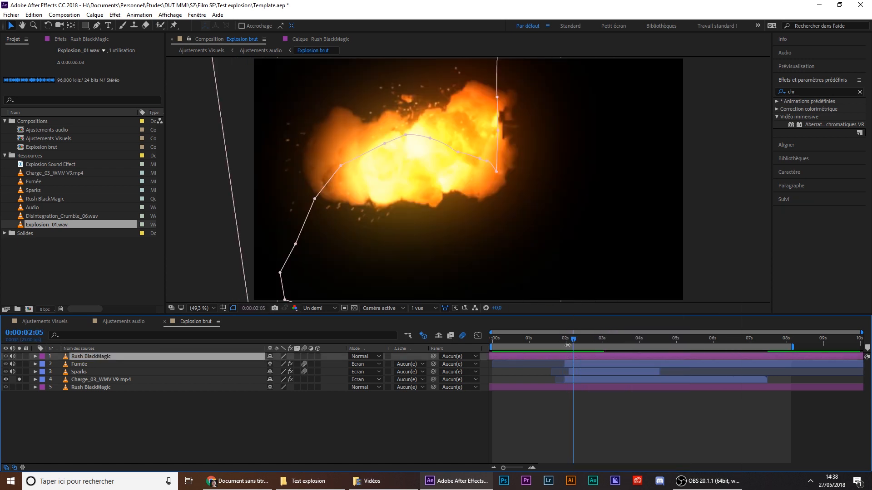
{"action": "left_click", "coordinate": [318, 449]}
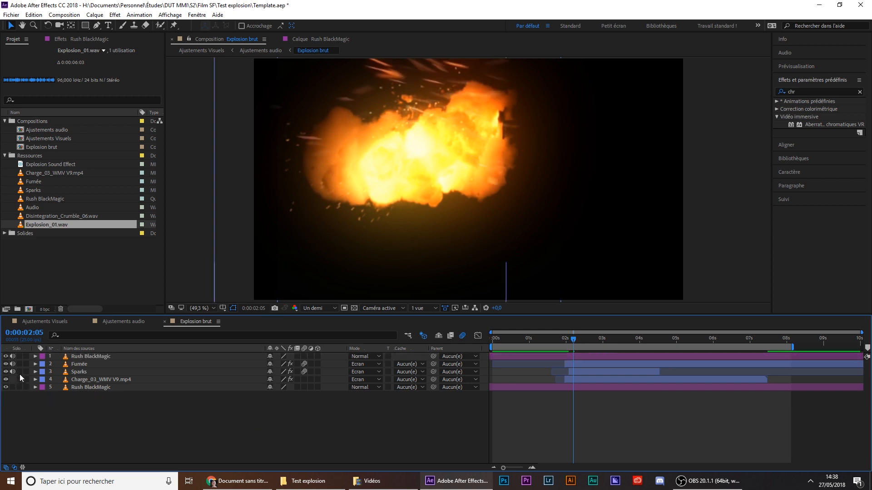
Solo only the bottom Rush BlackMagic layer and inspect the dark door edge closely as a possible tracking reference
{"action": "left_click", "coordinate": [19, 379]}
{"action": "left_click", "coordinate": [60, 388]}
{"action": "left_click", "coordinate": [20, 388]}
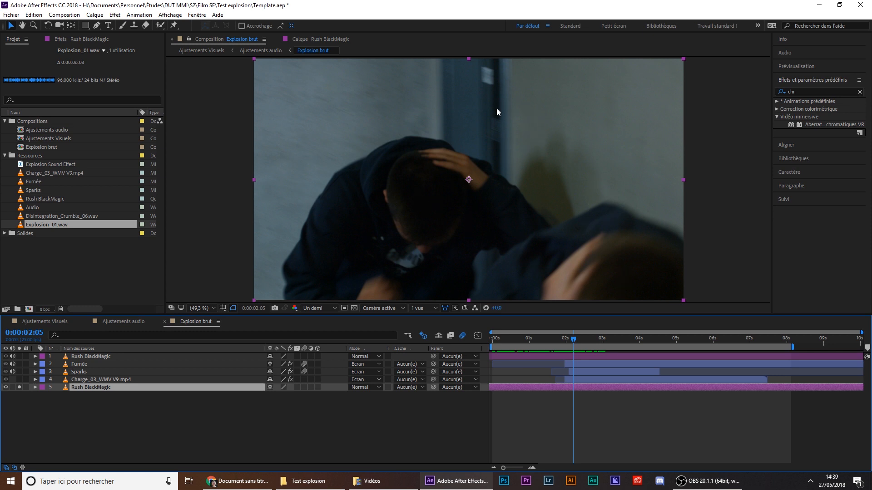
{"action": "scroll", "coordinate": [505, 121], "scroll_direction": "up", "scroll_amount": 4}
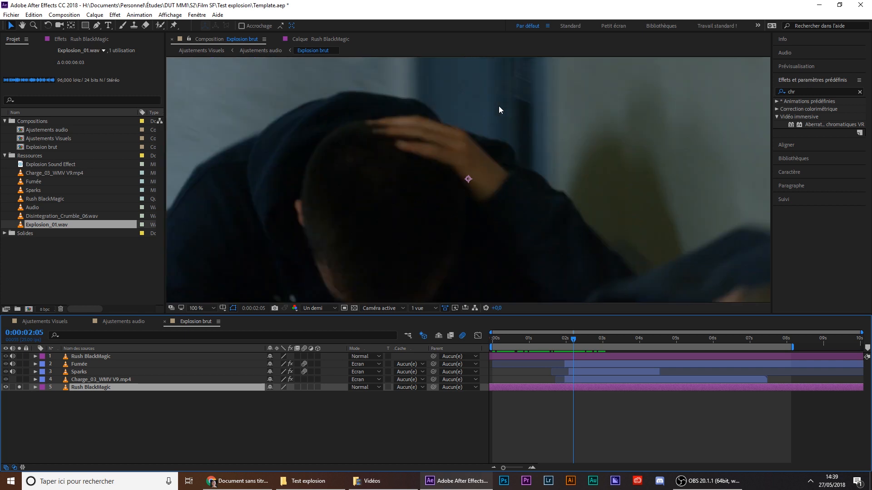
{"action": "left_click_drag", "start_coordinate": [529, 110], "coordinate": [449, 300]}
{"action": "key", "text": "v"}
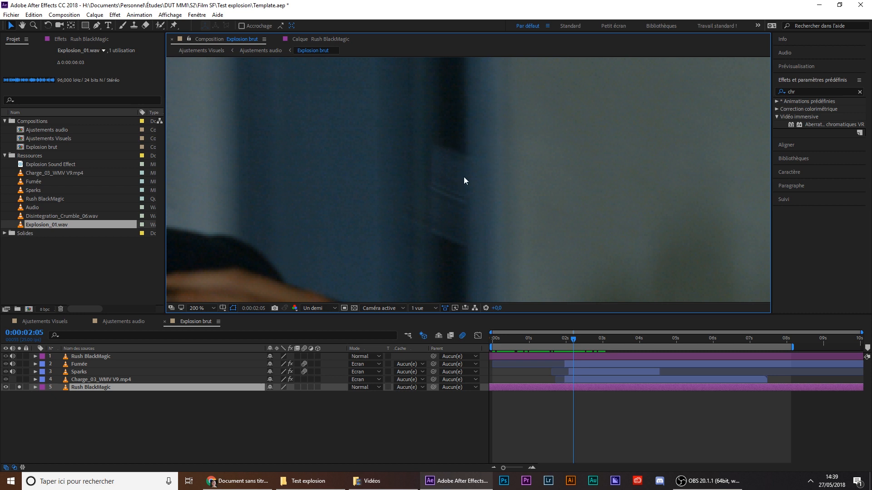
{"action": "scroll", "coordinate": [433, 193], "scroll_direction": "down", "scroll_amount": 6}
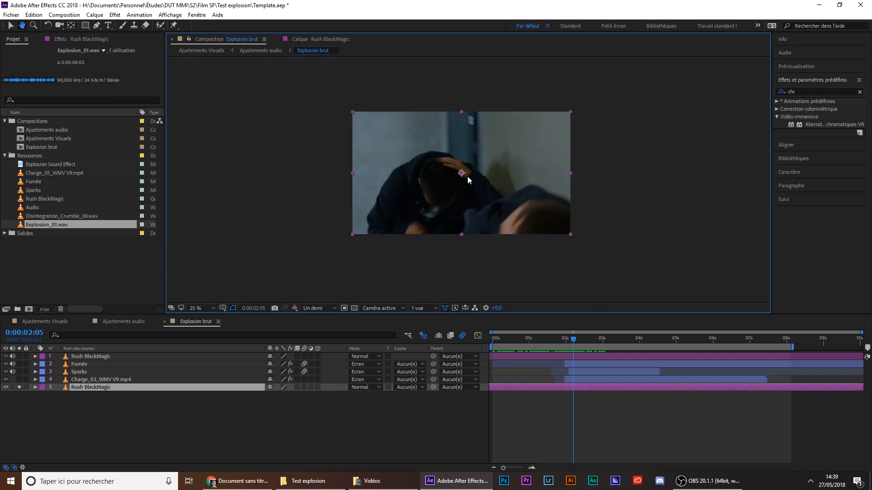
{"action": "scroll", "coordinate": [462, 181], "scroll_direction": "up", "scroll_amount": 1}
Create a motion track on the bottom Rush BlackMagic layer and place its track point on the light detail at the door edge
{"action": "left_click", "coordinate": [784, 200]}
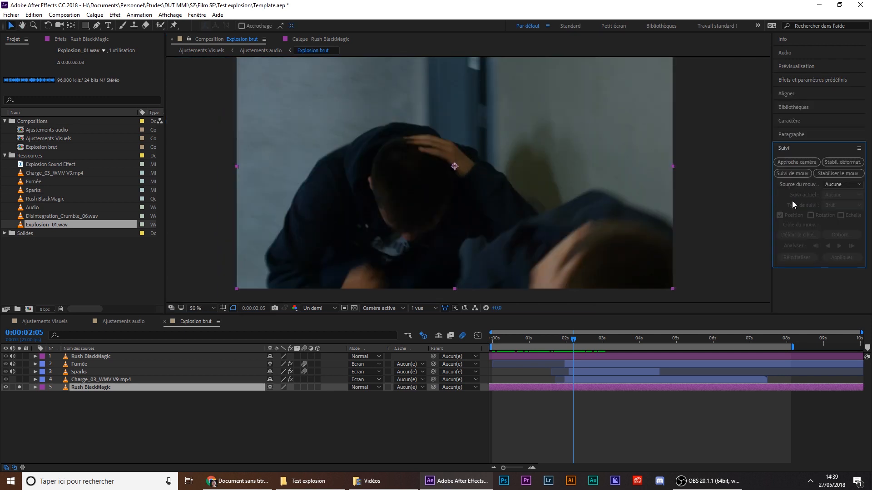
{"action": "left_click", "coordinate": [788, 173]}
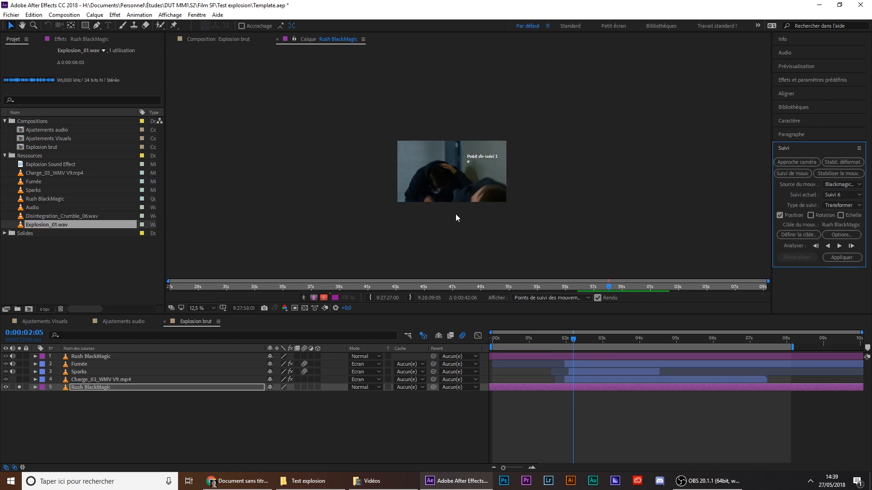
{"action": "scroll", "coordinate": [468, 162], "scroll_direction": "up", "scroll_amount": 4}
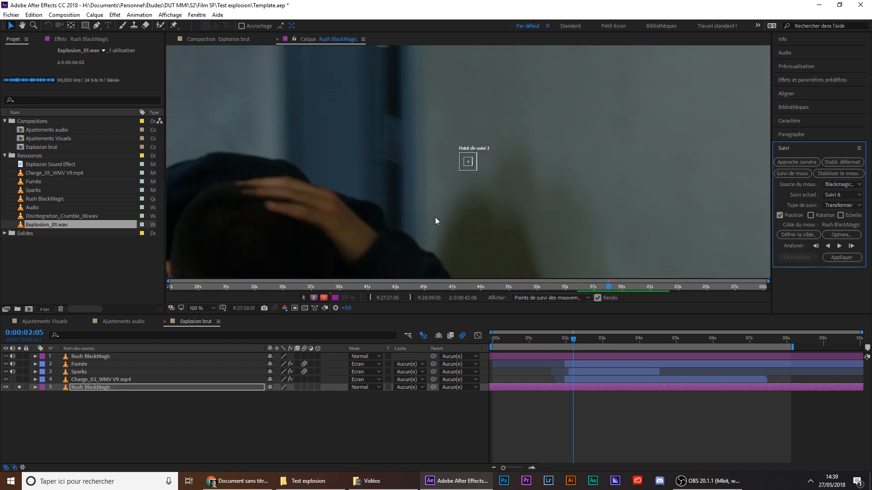
{"action": "left_click_drag", "start_coordinate": [476, 170], "coordinate": [404, 150]}
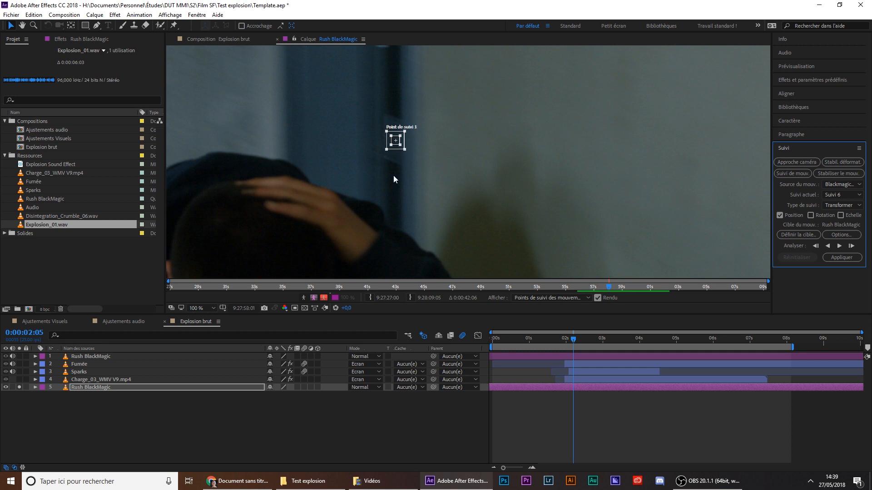
Reposition the track point by hand onto the same door-edge detail at 0:00:02:06 and 0:00:02:07
{"action": "key", "text": "Page_Down"}
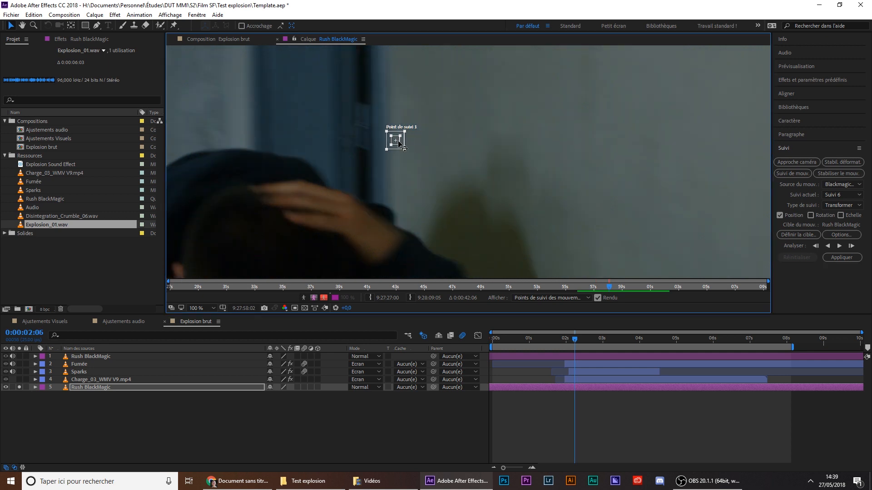
{"action": "left_click_drag", "start_coordinate": [398, 142], "coordinate": [364, 126]}
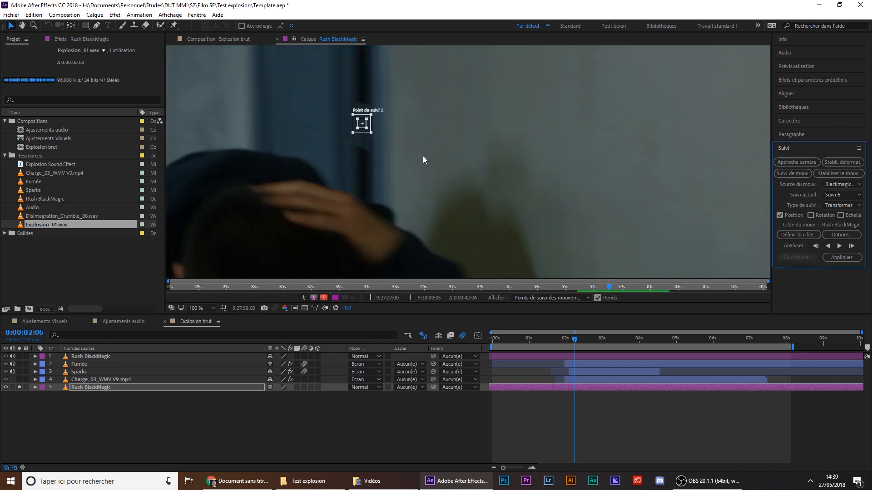
{"action": "key", "text": "Page_Down"}
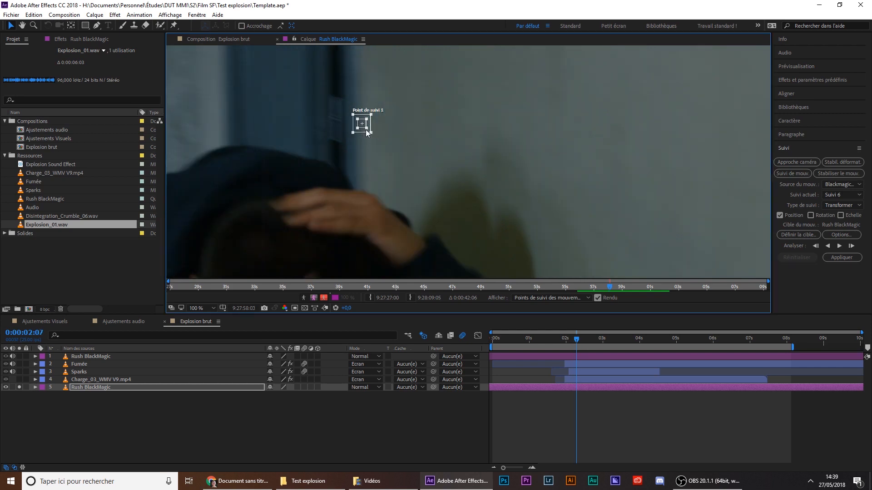
{"action": "left_click_drag", "start_coordinate": [368, 132], "coordinate": [339, 126]}
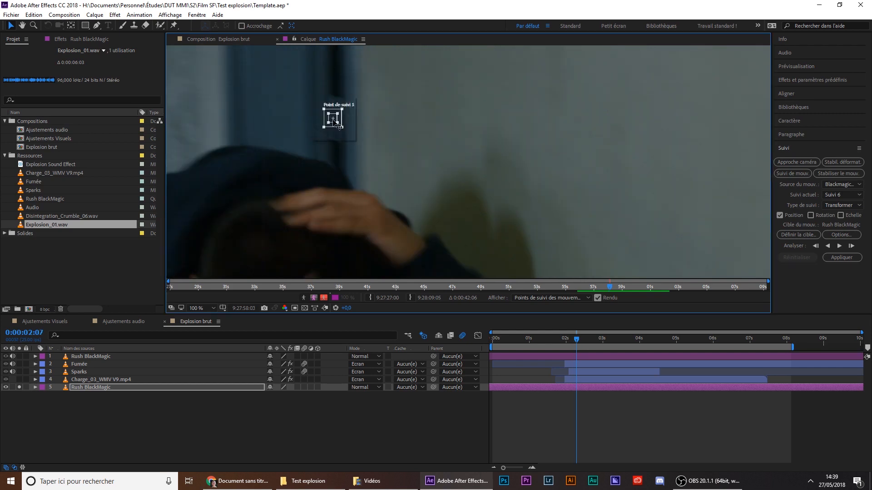
Reveal the bottom Rush BlackMagic layer's tracking keyframes and display the path of Point de suivi 1 in Suivi 1
{"action": "left_click", "coordinate": [149, 390]}
{"action": "key", "text": "u"}
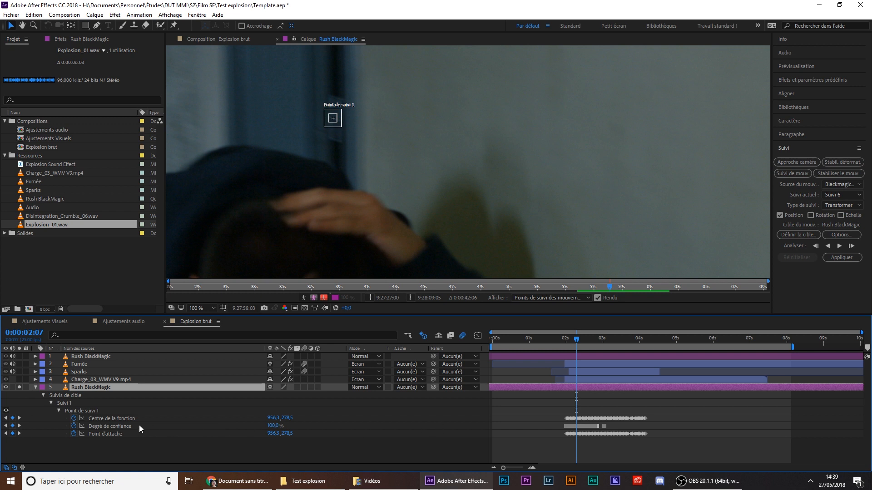
{"action": "left_click", "coordinate": [95, 410]}
{"action": "scroll", "coordinate": [356, 143], "scroll_direction": "down", "scroll_amount": 2}
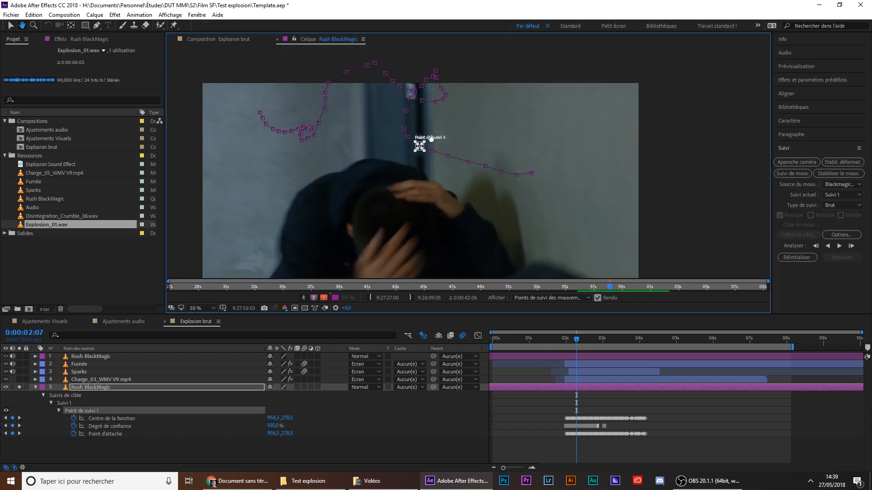
{"action": "scroll", "coordinate": [424, 134], "scroll_direction": "up", "scroll_amount": 2}
Examine frame by frame, from 0:00:02:03 to 0:00:02:17, how the Suivi 1 track point follows the door edge
{"action": "key", "text": "Page_Up"}
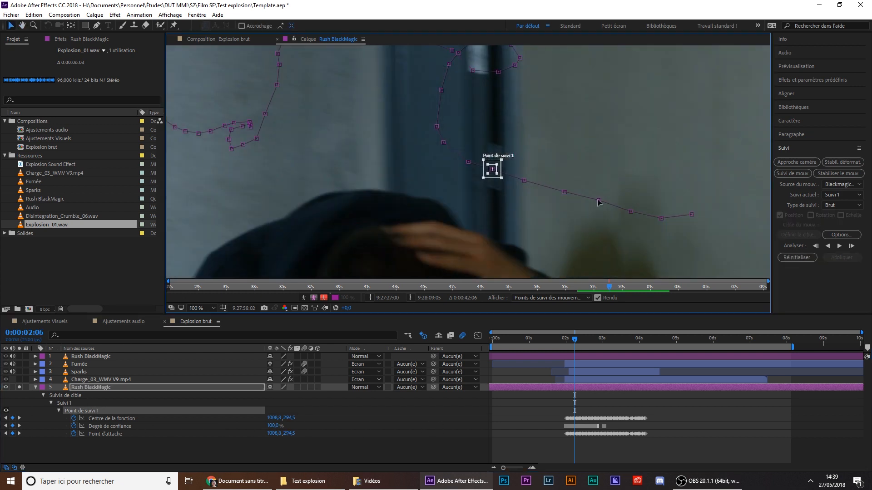
{"action": "key", "text": "Page_Up"}
{"action": "key", "text": "Page_Up"}
{"action": "key", "text": "Page_Up"}
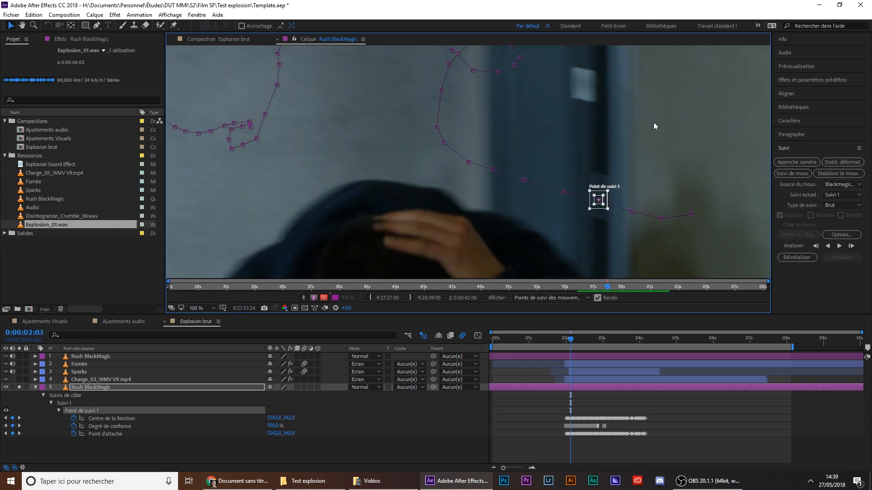
{"action": "scroll", "coordinate": [552, 187], "scroll_direction": "down", "scroll_amount": 2}
{"action": "key", "text": "Page_Down"}
{"action": "key", "text": "Page_Down"}
{"action": "key", "text": "Page_Down"}
{"action": "key", "text": "Page_Down"}
{"action": "key", "text": "Page_Down"}
{"action": "key", "text": "Page_Down"}
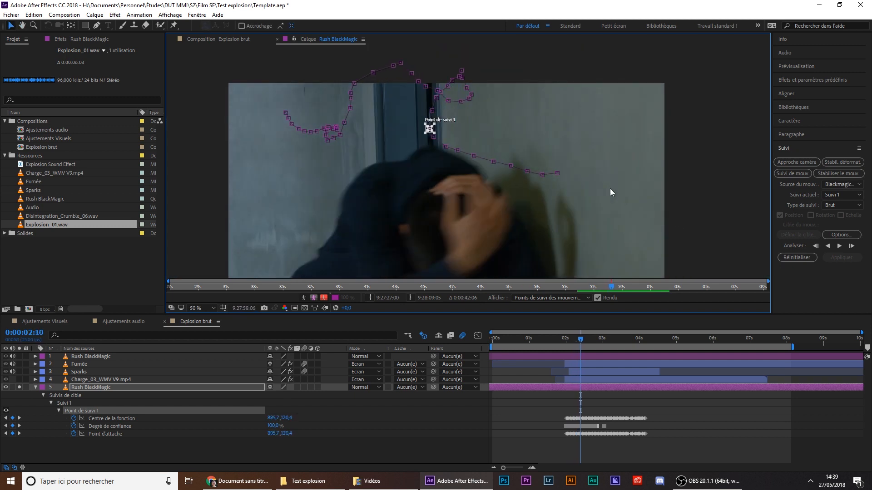
{"action": "key", "text": "Page_Down"}
{"action": "key", "text": "Page_Down"}
{"action": "key", "text": "Page_Down"}
{"action": "key", "text": "Page_Down"}
{"action": "key", "text": "Page_Down"}
{"action": "key", "text": "Page_Down"}
{"action": "key", "text": "Page_Down"}
{"action": "key", "text": "Page_Down"}
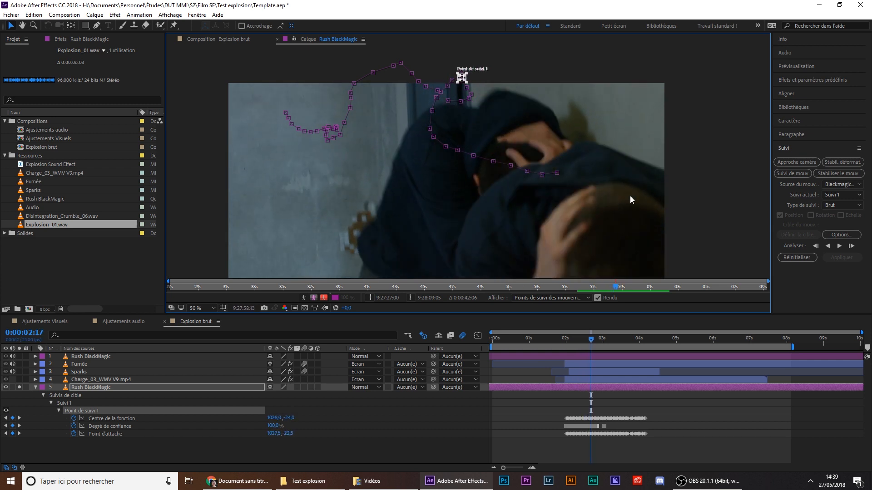
Select all of Point de suivi 1's keyframes to inspect them, and collapse the Rush BlackMagic layer's properties
{"action": "left_click_drag", "start_coordinate": [652, 408], "coordinate": [552, 443]}
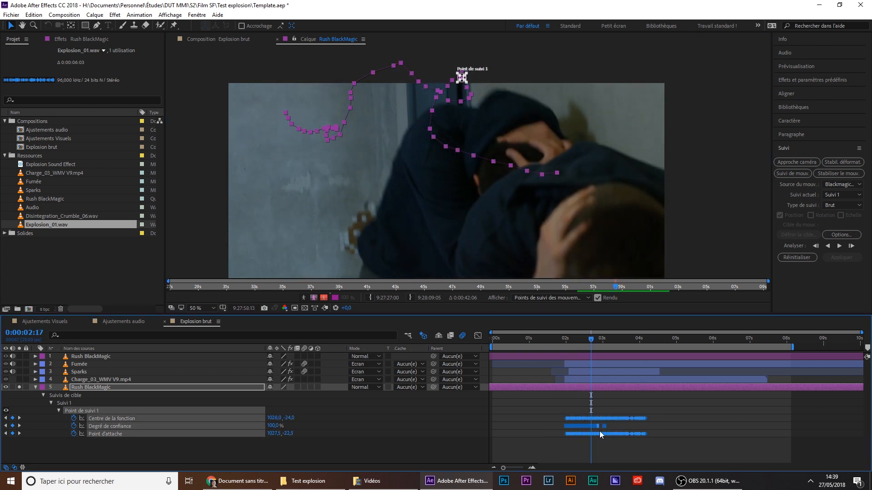
{"action": "left_click", "coordinate": [35, 387]}
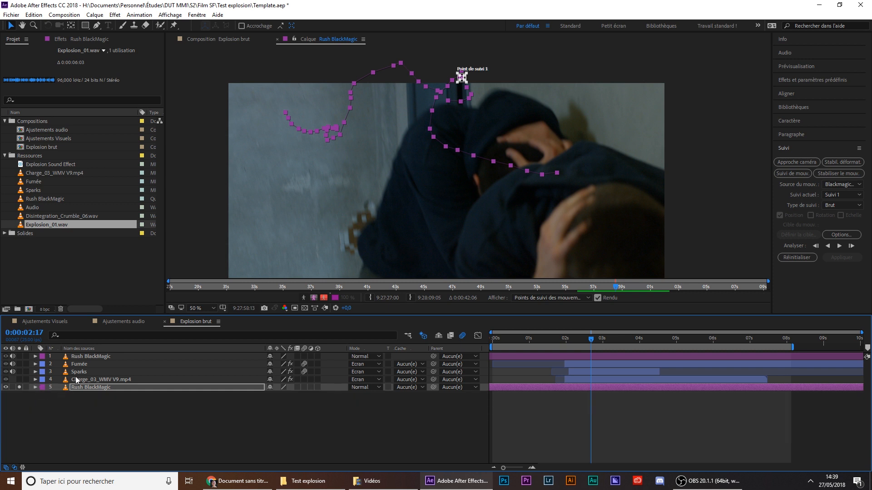
Solo Charge_03_WMV V9.mp4 with the bottom Rush BlackMagic layer and view the Explosion brut composition at 0:00:02:05
{"action": "left_click", "coordinate": [75, 378]}
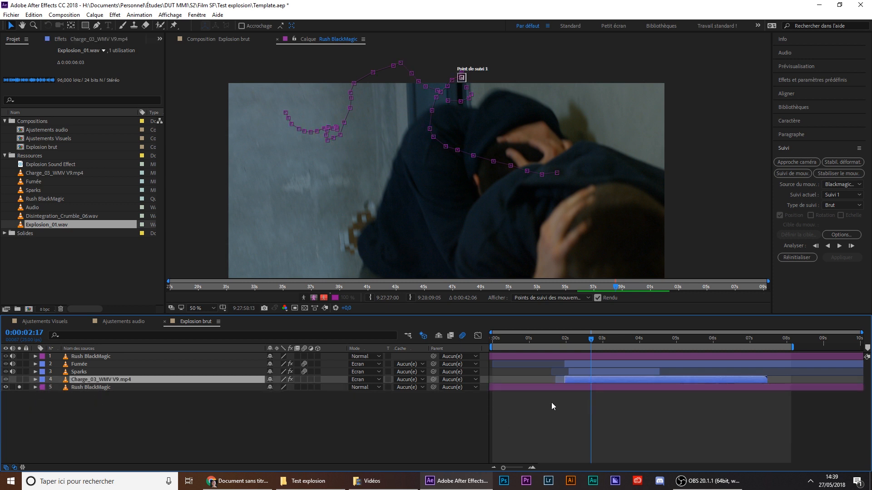
{"action": "left_click", "coordinate": [175, 456]}
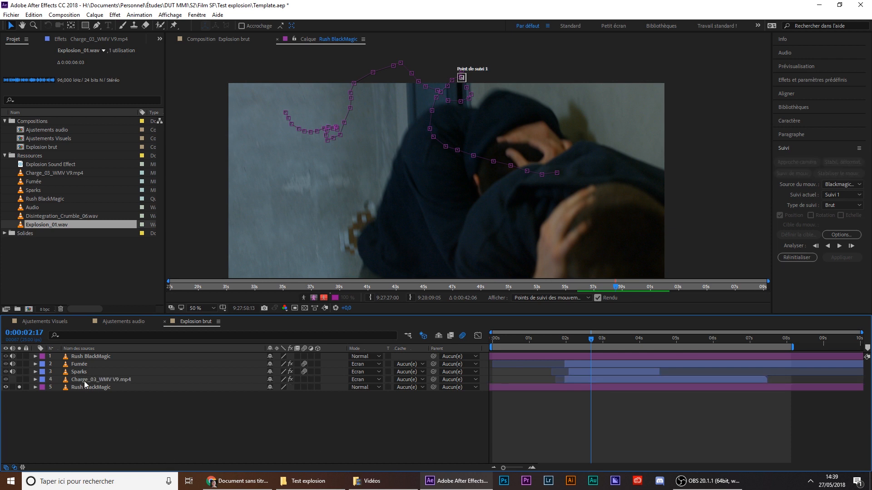
{"action": "left_click", "coordinate": [50, 380]}
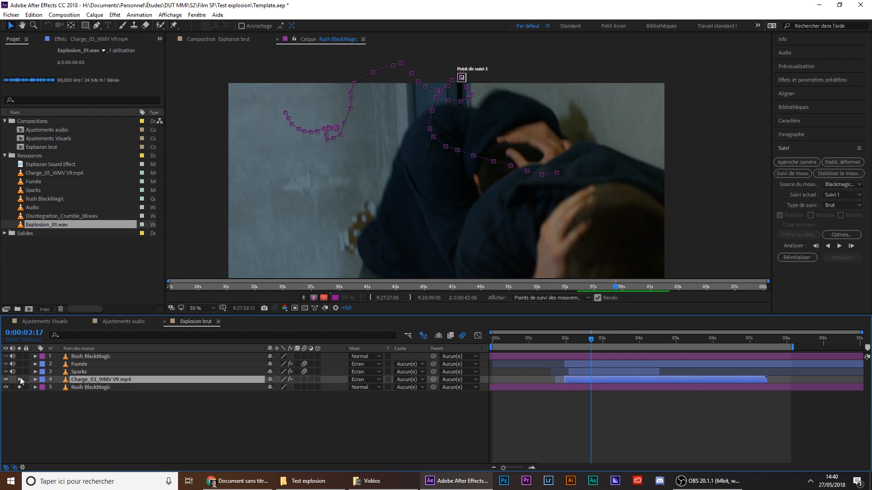
{"action": "left_click", "coordinate": [214, 39]}
{"action": "left_click_drag", "start_coordinate": [591, 339], "coordinate": [573, 337]}
{"action": "scroll", "coordinate": [402, 154], "scroll_direction": "down", "scroll_amount": 2}
Reveal the bottom Rush BlackMagic layer's Point de suivi 1 keyframes and select them for inspection
{"action": "left_click", "coordinate": [94, 387]}
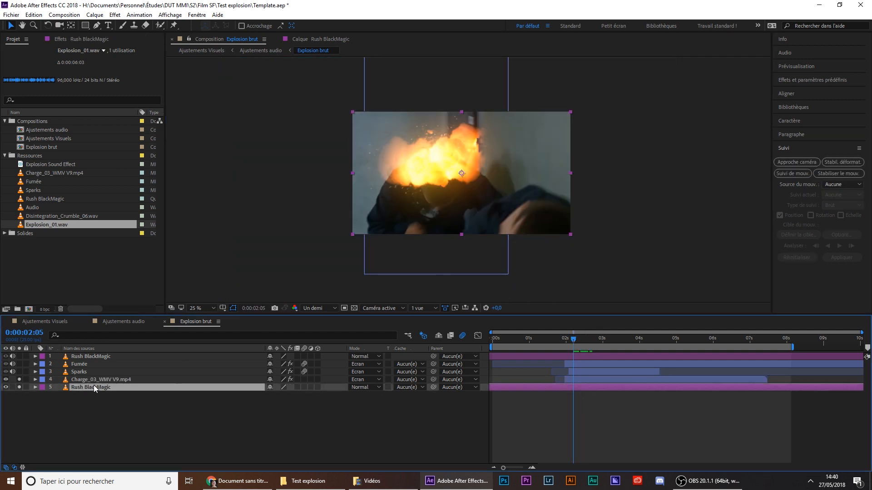
{"action": "key", "text": "u"}
{"action": "left_click_drag", "start_coordinate": [102, 441], "coordinate": [110, 423]}
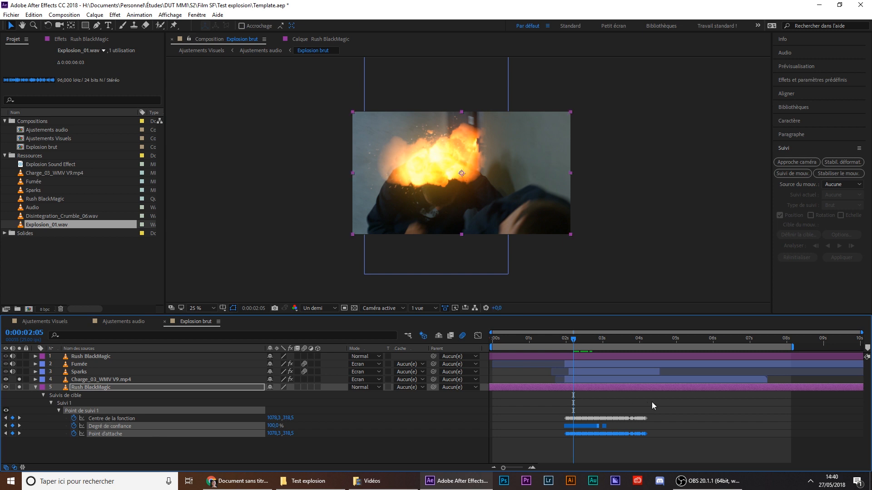
{"action": "left_click", "coordinate": [656, 415]}
Reveal Charge_03_WMV V9.mp4's Position, try adding an expression to it and select the transform.position text
{"action": "left_click", "coordinate": [103, 380]}
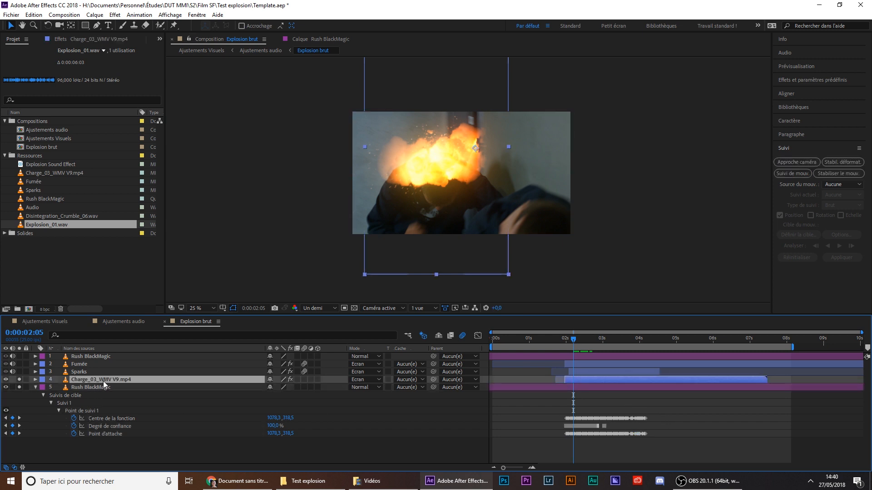
{"action": "key", "text": "p"}
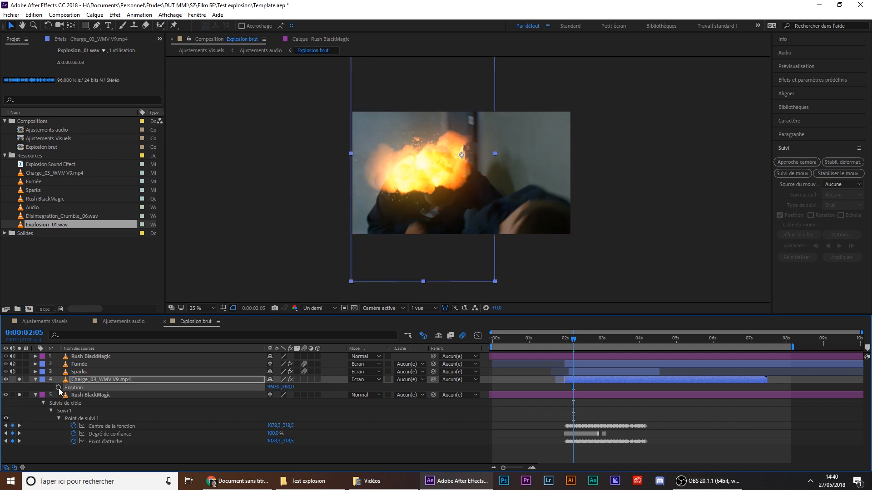
{"action": "left_click", "coordinate": [58, 388], "text": "alt"}
{"action": "left_click_drag", "start_coordinate": [293, 395], "coordinate": [321, 389]}
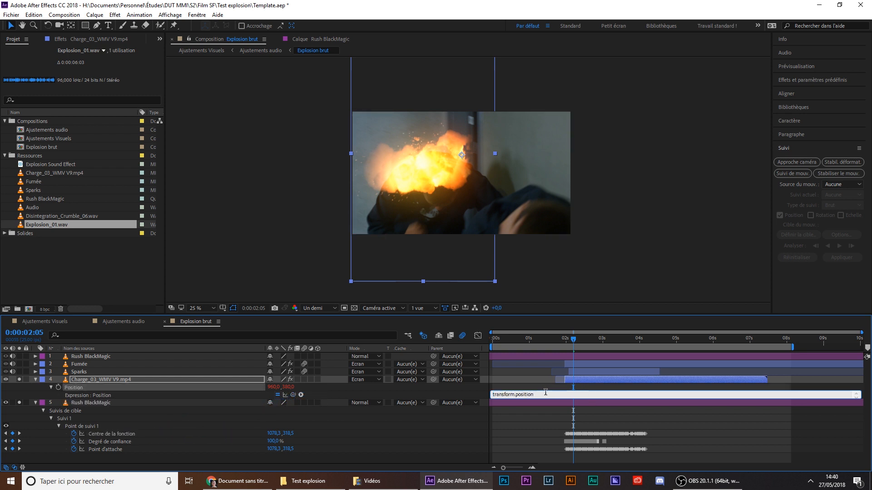
{"action": "left_click_drag", "start_coordinate": [549, 393], "coordinate": [473, 393]}
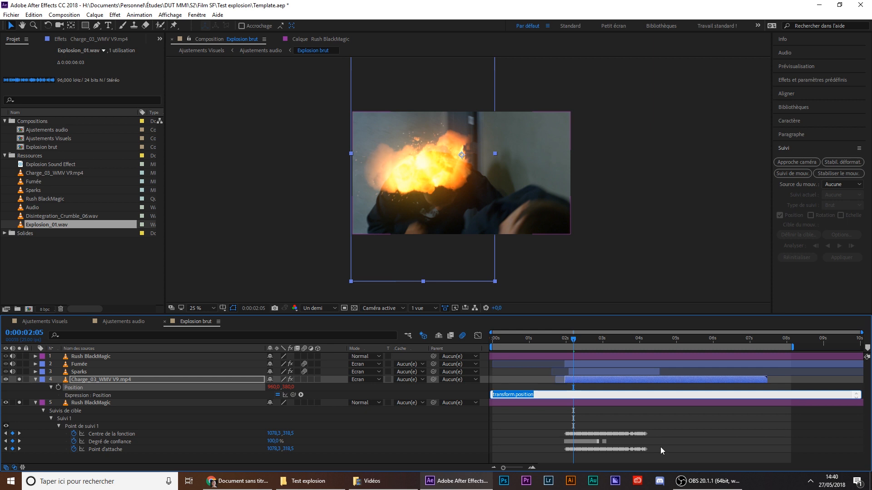
Select the Centre de la fonction keyframes and check the explosion's placement from 0:00:02:00 to 0:00:02:13
{"action": "left_click_drag", "start_coordinate": [649, 434], "coordinate": [554, 426]}
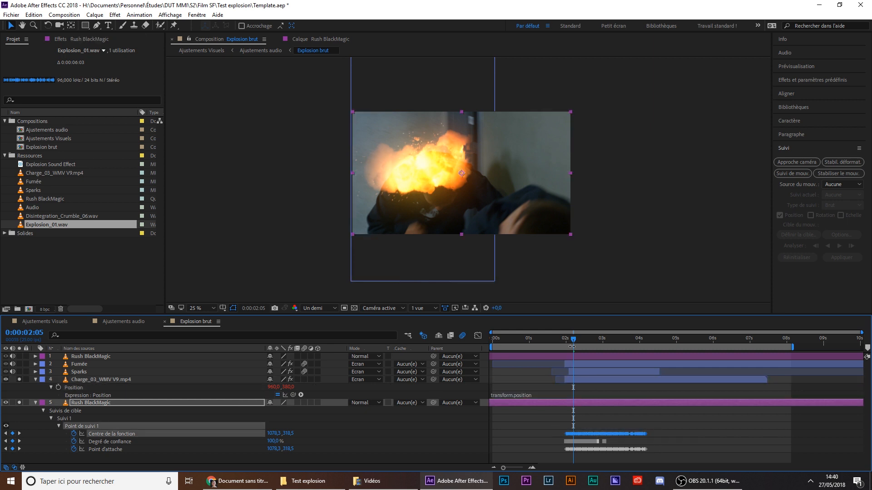
{"action": "left_click_drag", "start_coordinate": [573, 340], "coordinate": [565, 340]}
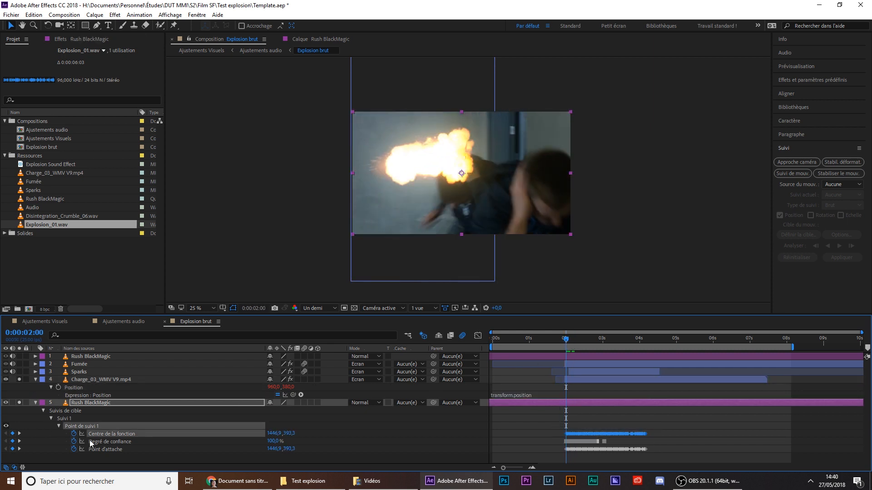
{"action": "left_click", "coordinate": [88, 403]}
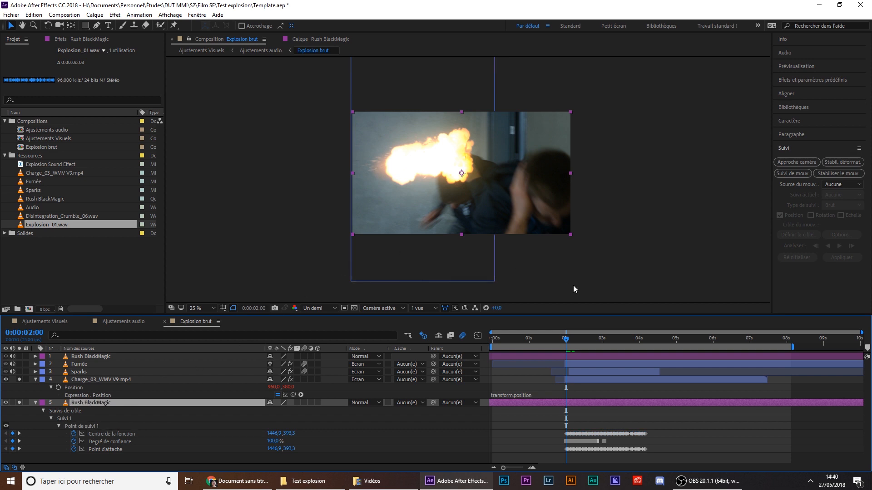
{"action": "left_click", "coordinate": [19, 403]}
{"action": "left_click_drag", "start_coordinate": [566, 337], "coordinate": [585, 354]}
Undo the changes to Charge_03_WMV V9.mp4's Position expression and collapse the bottom Rush BlackMagic layer's properties
{"action": "key", "text": "ctrl+z"}
{"action": "key", "text": "ctrl+z"}
{"action": "key", "text": "ctrl+z"}
{"action": "left_click", "coordinate": [39, 396]}
{"action": "left_click", "coordinate": [36, 396]}
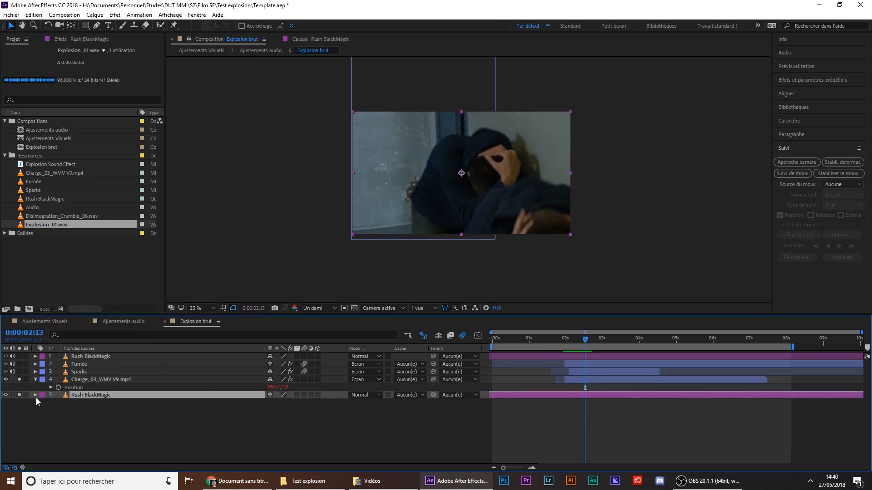
Isolate the Sparks layer by soloing it instead of Charge_03_WMV V9.mp4 and the bottom Rush BlackMagic layer
{"action": "left_click", "coordinate": [89, 372]}
{"action": "left_click", "coordinate": [19, 380]}
{"action": "left_click", "coordinate": [19, 396]}
{"action": "left_click", "coordinate": [19, 372]}
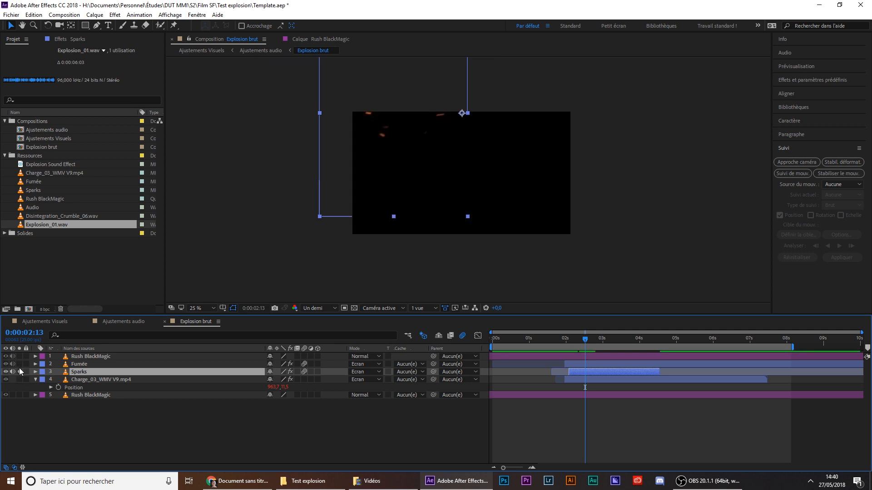
{"action": "key", "text": "F2"}
Solo Fumée, Charge_03_WMV V9.mp4 and the bottom Rush BlackMagic layer along with Sparks, viewing the composition at 0:00:01:20
{"action": "left_click", "coordinate": [19, 363]}
{"action": "left_click_drag", "start_coordinate": [585, 339], "coordinate": [557, 350]}
{"action": "left_click", "coordinate": [19, 380]}
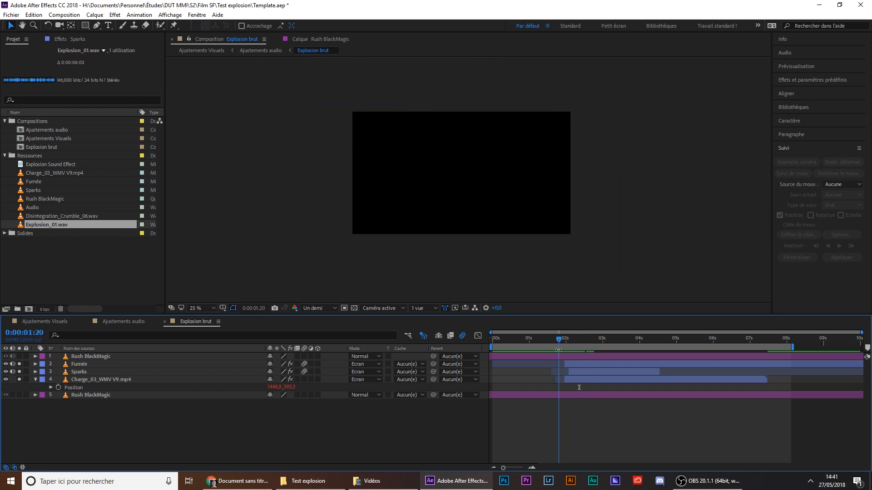
{"action": "left_click", "coordinate": [20, 395]}
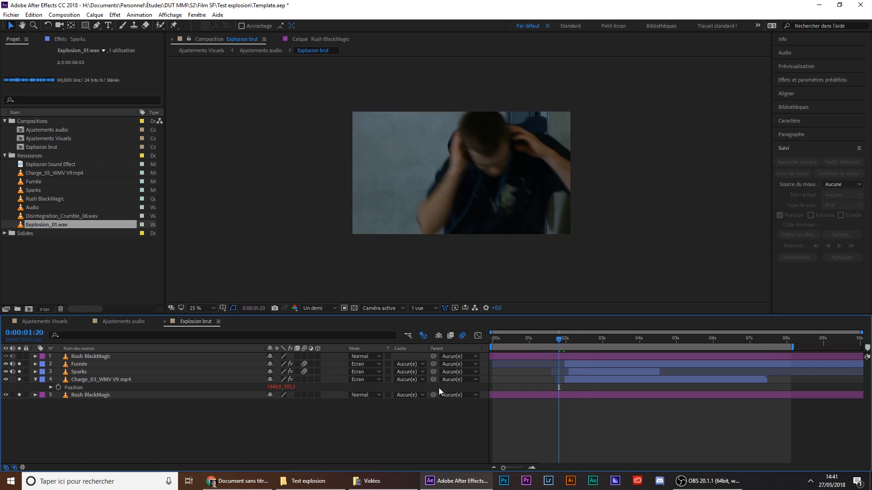
Start the work area at 0:00:01:14, preview the combined explosion layers, and go to 0:00:02:02
{"action": "mouse_move", "coordinate": [559, 340]}
{"action": "left_mouse_down"}
{"action": "mouse_move", "coordinate": [576, 345]}
{"action": "mouse_move", "coordinate": [548, 339]}
{"action": "left_mouse_up"}
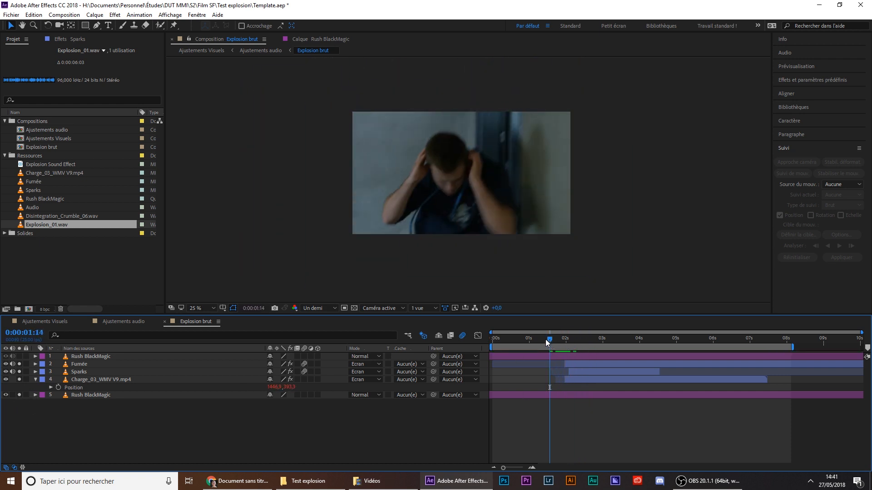
{"action": "key", "text": "b"}
{"action": "key", "text": "space"}
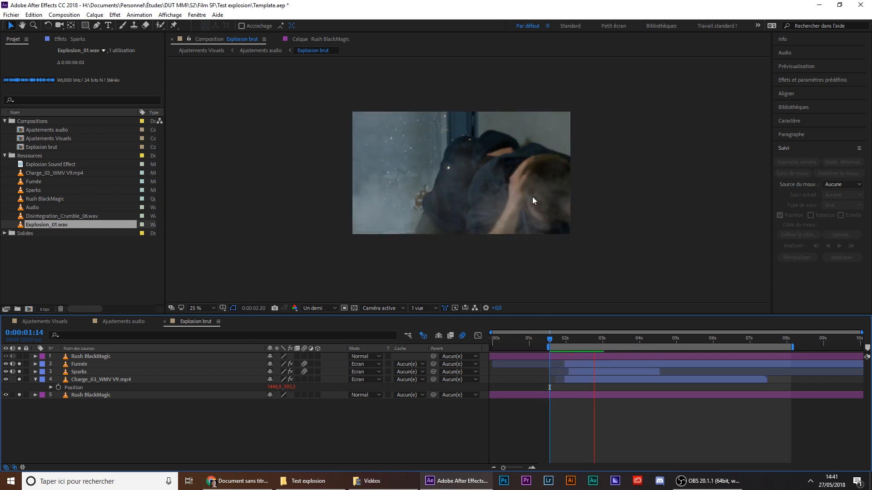
{"action": "left_click", "coordinate": [569, 339]}
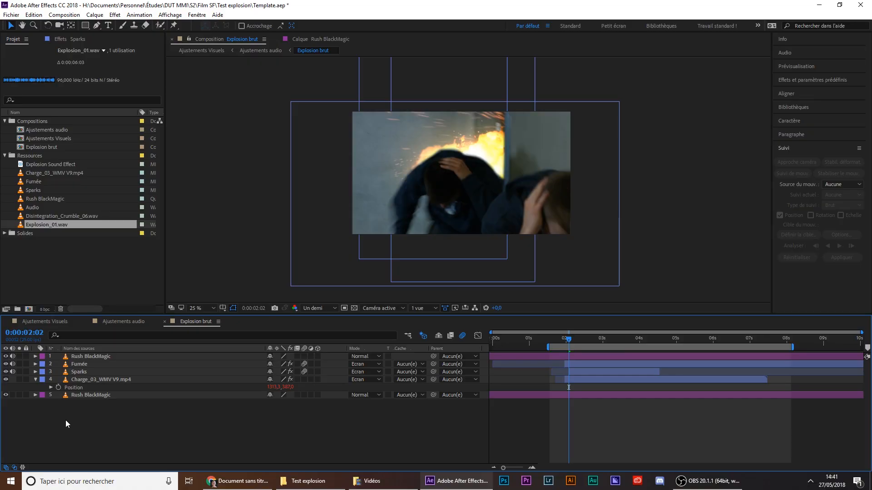
Isolate the bottom Rush BlackMagic layer temporarily to examine the unmasked shot at 0:00:02:13
{"action": "left_click", "coordinate": [91, 356]}
{"action": "left_click", "coordinate": [126, 416]}
{"action": "left_click", "coordinate": [90, 394]}
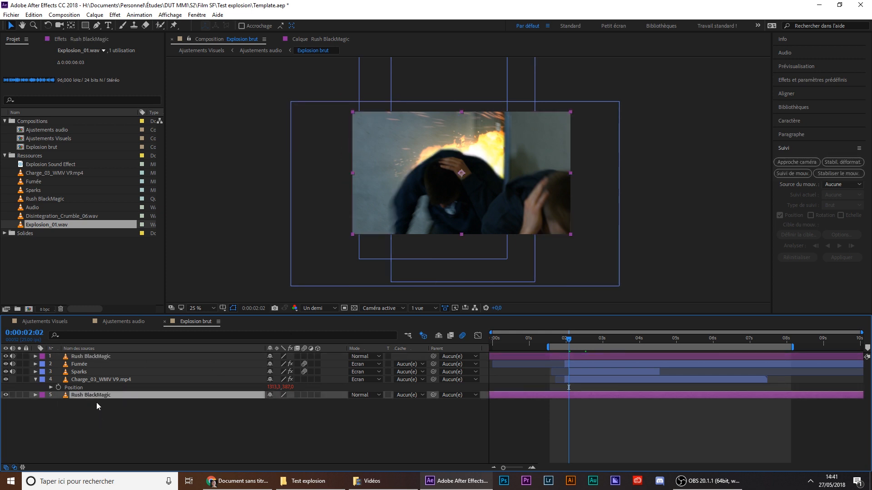
{"action": "left_click", "coordinate": [19, 395]}
{"action": "mouse_move", "coordinate": [571, 340]}
{"action": "left_mouse_down"}
{"action": "mouse_move", "coordinate": [555, 341]}
{"action": "mouse_move", "coordinate": [603, 341]}
{"action": "mouse_move", "coordinate": [585, 340]}
{"action": "left_mouse_up"}
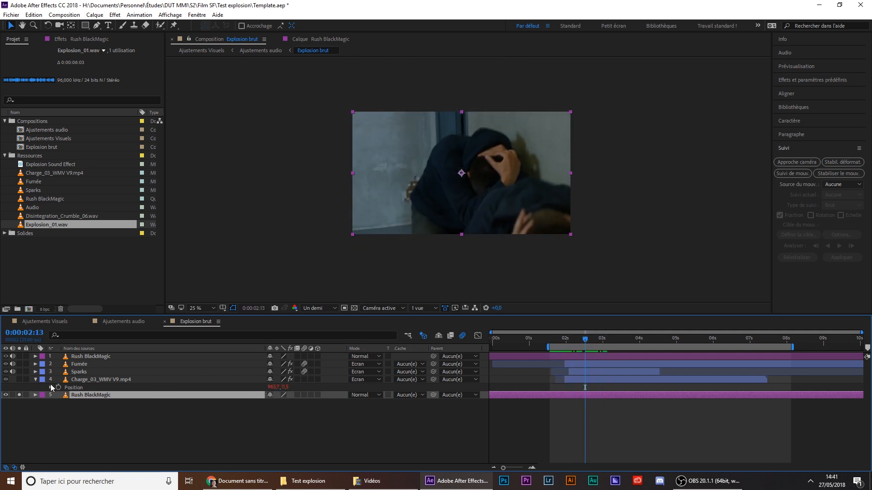
{"action": "left_click", "coordinate": [19, 395]}
Solo the top Rush BlackMagic layer and select it to display its mask around the crouching figures
{"action": "left_click", "coordinate": [74, 357]}
{"action": "left_click", "coordinate": [19, 356]}
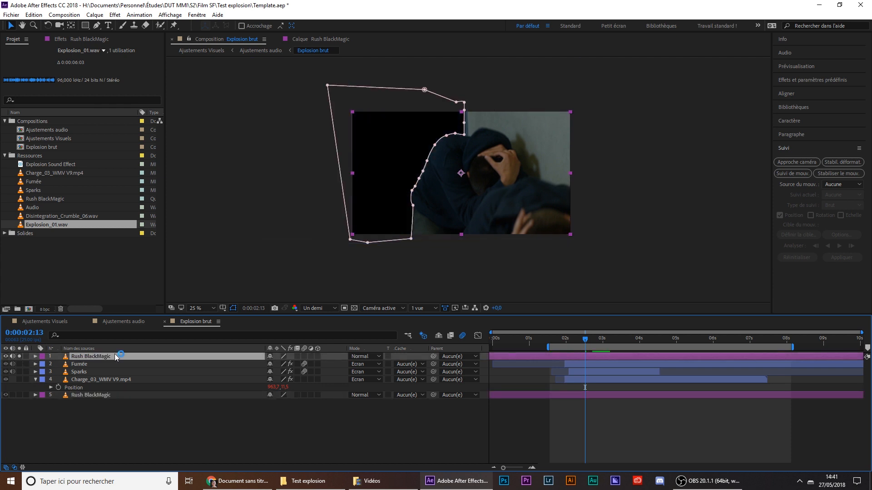
{"action": "left_click", "coordinate": [544, 404]}
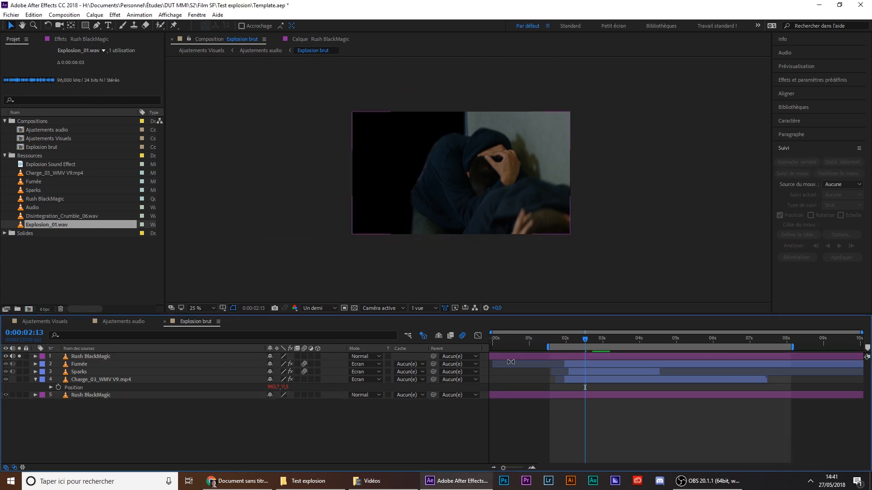
{"action": "left_click", "coordinate": [107, 364]}
{"action": "left_click", "coordinate": [109, 357]}
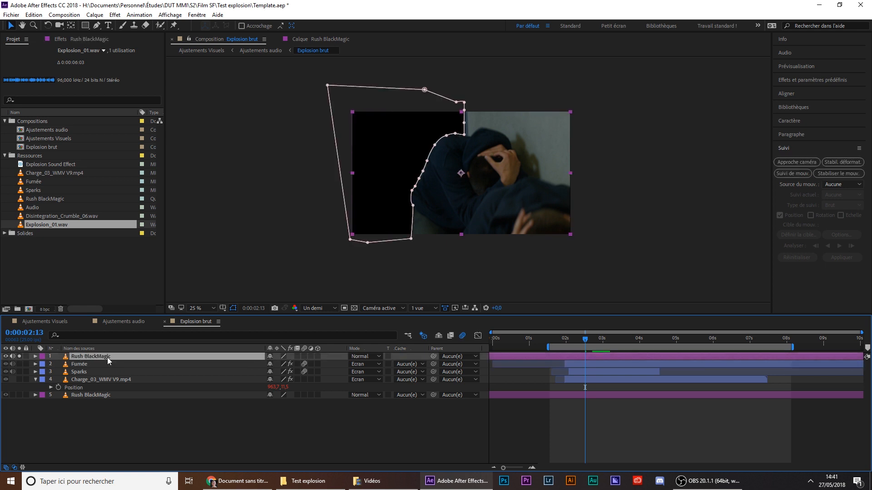
Activate the Pen tool, reveal the top Rush BlackMagic layer's Tracé du masque keyframes, and magnify the composition to 50%
{"action": "left_click", "coordinate": [97, 27]}
{"action": "left_click", "coordinate": [567, 348]}
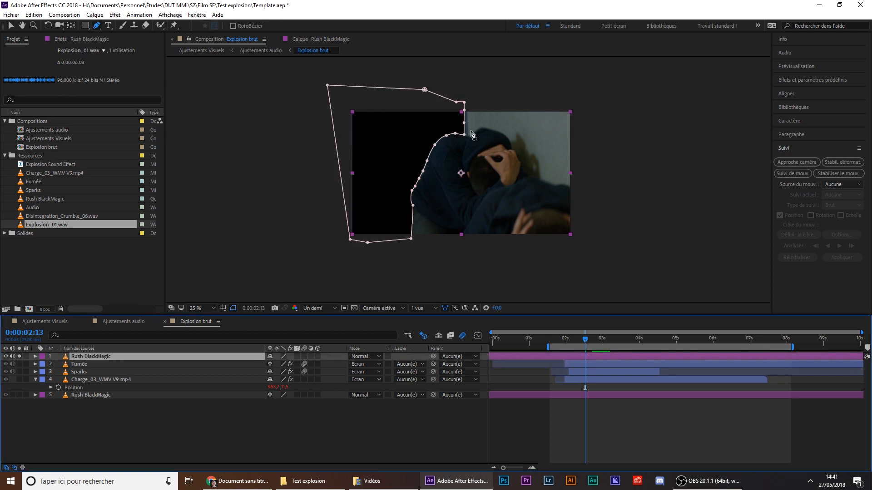
{"action": "key", "text": "m"}
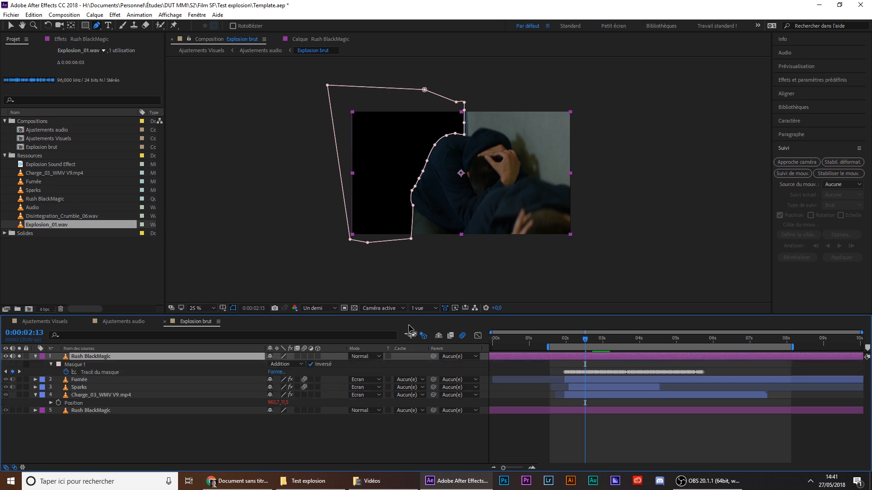
{"action": "key", "text": "period"}
{"action": "left_click_drag", "start_coordinate": [331, 145], "coordinate": [438, 200]}
{"action": "key", "text": "g"}
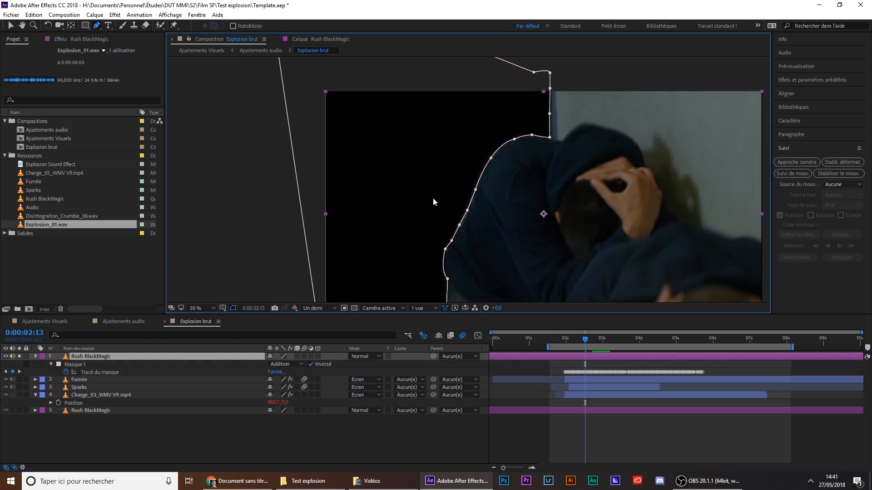
Examine frame by frame, from 0:00:02:13 to 0:00:03:00, how Masque 1 follows the figures' silhouette
{"action": "key", "text": "Page_Down"}
{"action": "key", "text": "Page_Down"}
{"action": "key", "text": "Page_Down"}
{"action": "key", "text": "Page_Down"}
{"action": "key", "text": "Page_Down"}
{"action": "key", "text": "Page_Down"}
{"action": "key", "text": "Page_Down"}
{"action": "key", "text": "Page_Down"}
{"action": "key", "text": "Page_Down"}
{"action": "key", "text": "Page_Down"}
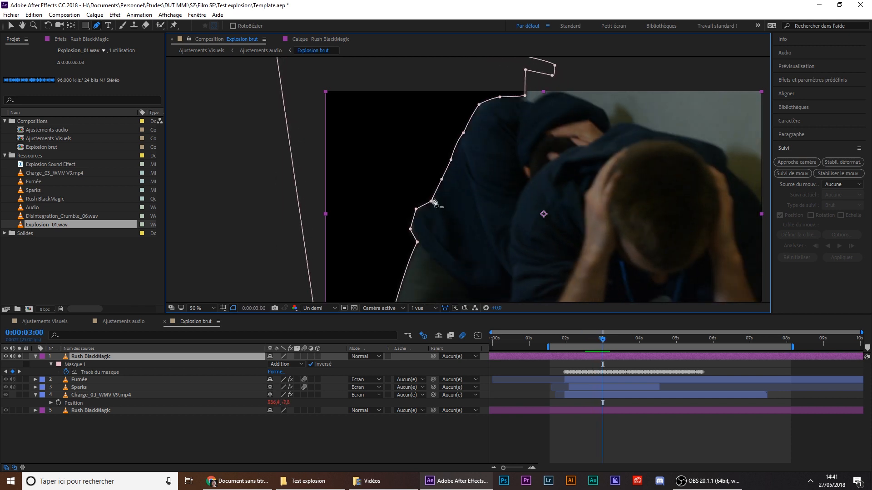
{"action": "key", "text": "comma"}
{"action": "key", "text": "comma"}
{"action": "key", "text": "comma"}
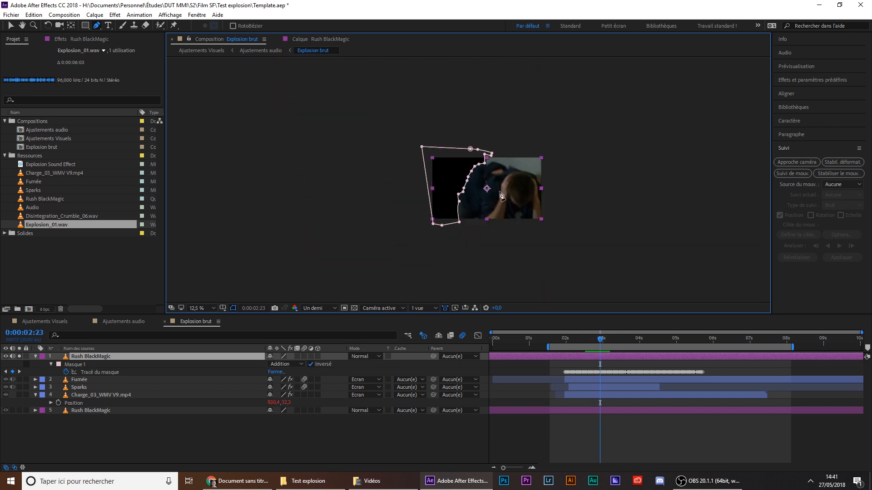
Solo Fumée, Sparks, Charge_03_WMV V9.mp4 and the bottom Rush BlackMagic layer too, and view the composite at 0:00:02:09
{"action": "left_click_drag", "start_coordinate": [19, 380], "coordinate": [20, 395]}
{"action": "left_click", "coordinate": [615, 456]}
{"action": "mouse_move", "coordinate": [601, 339]}
{"action": "left_mouse_down"}
{"action": "mouse_move", "coordinate": [622, 339]}
{"action": "mouse_move", "coordinate": [598, 339]}
{"action": "left_mouse_up"}
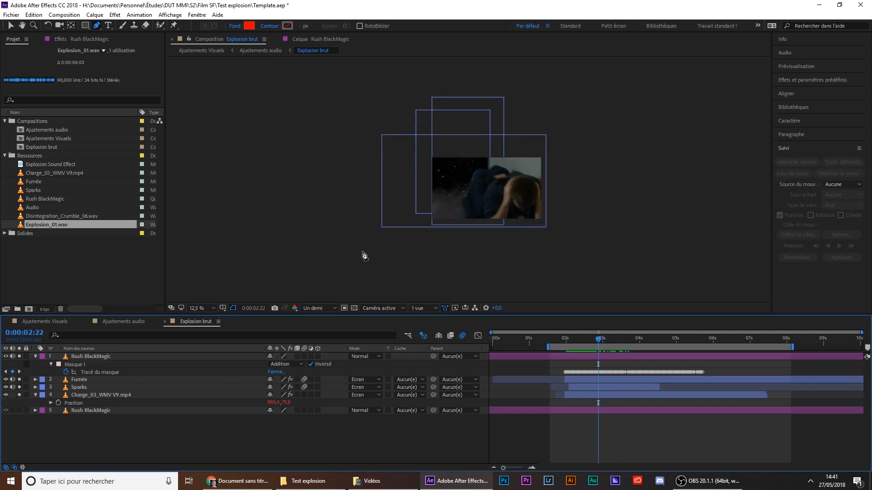
{"action": "left_click", "coordinate": [19, 410]}
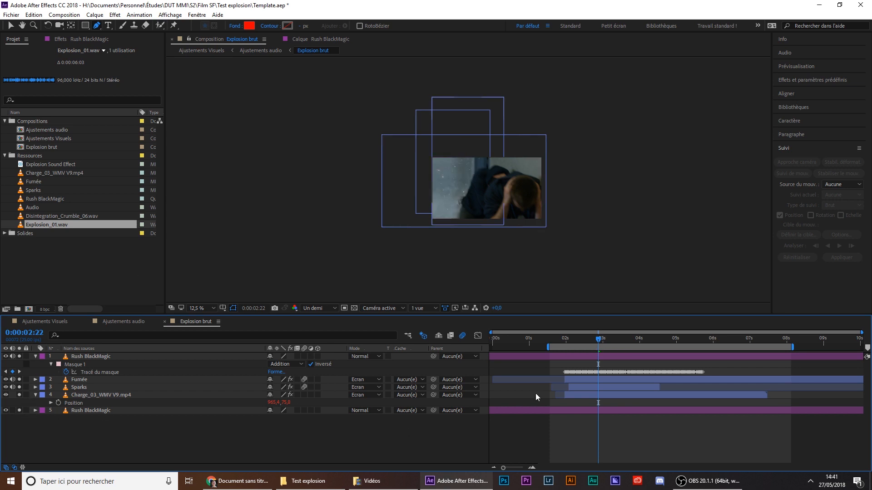
{"action": "key", "text": "period"}
{"action": "left_click_drag", "start_coordinate": [598, 347], "coordinate": [589, 345]}
{"action": "mouse_move", "coordinate": [589, 341]}
{"action": "left_mouse_down"}
{"action": "mouse_move", "coordinate": [566, 341]}
{"action": "mouse_move", "coordinate": [579, 341]}
{"action": "left_mouse_up"}
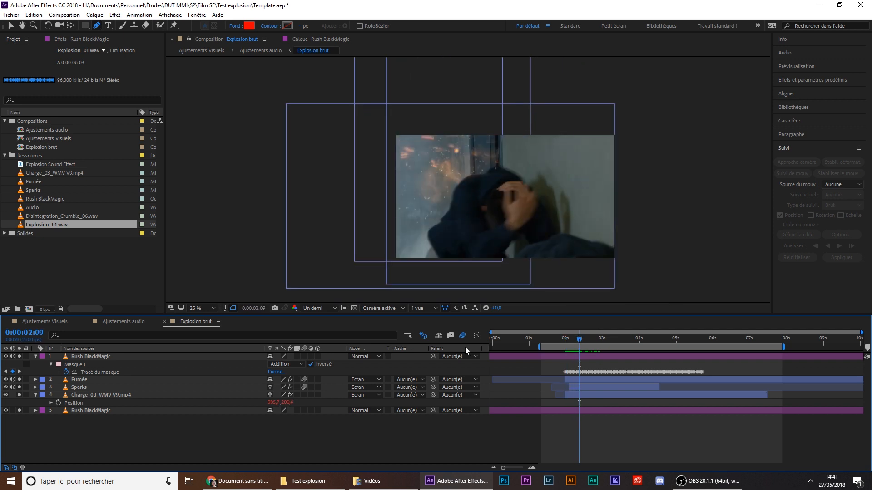
Collapse the properties of Charge_03_WMV V9.mp4 and the top Rush BlackMagic layer
{"action": "left_click", "coordinate": [35, 396]}
{"action": "left_click", "coordinate": [36, 357]}
{"action": "left_click_drag", "start_coordinate": [97, 404], "coordinate": [101, 320]}
{"action": "left_click_drag", "start_coordinate": [134, 424], "coordinate": [127, 346]}
{"action": "left_click", "coordinate": [108, 434]}
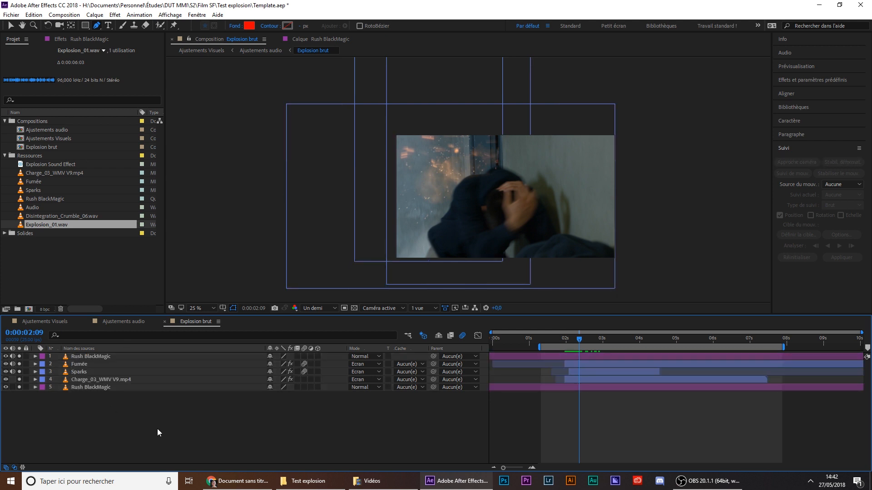
Select the top Rush BlackMagic layer and inspect its mask outline against the explosion at 50% magnification
{"action": "left_click", "coordinate": [541, 355]}
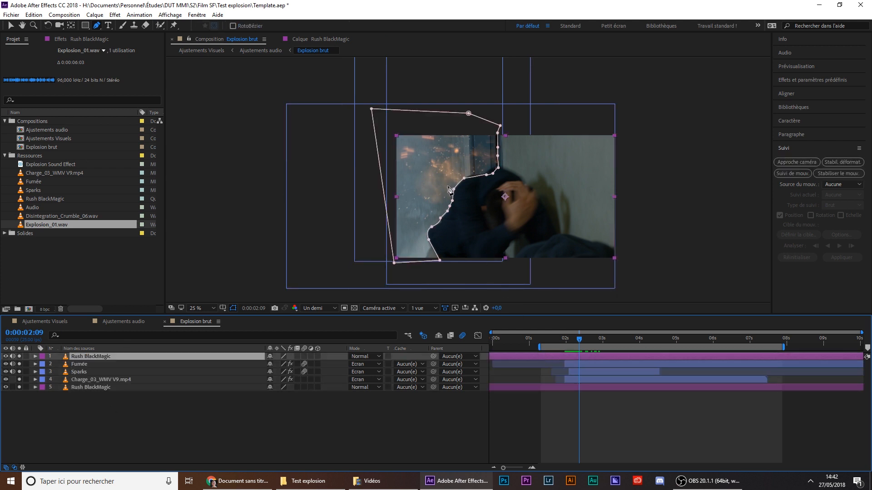
{"action": "scroll", "coordinate": [447, 188], "scroll_direction": "up", "scroll_amount": 4}
{"action": "scroll", "coordinate": [508, 166], "scroll_direction": "down", "scroll_amount": 4}
{"action": "scroll", "coordinate": [453, 232], "scroll_direction": "up", "scroll_amount": 2}
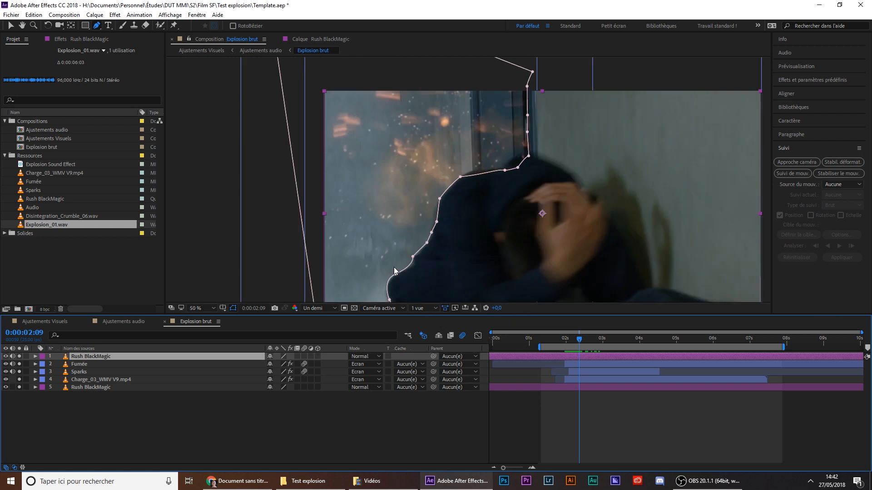
View the masked composite at 0:00:02:12 with the view at 25%, and deselect the top Rush BlackMagic layer
{"action": "key", "text": "Page_Down"}
{"action": "key", "text": "Page_Down"}
{"action": "key", "text": "Page_Down"}
{"action": "key", "text": "comma"}
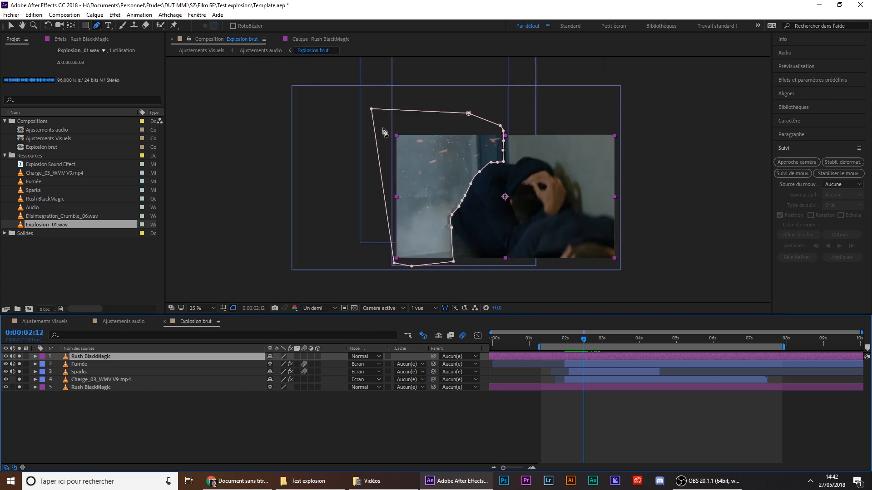
{"action": "left_click", "coordinate": [546, 441]}
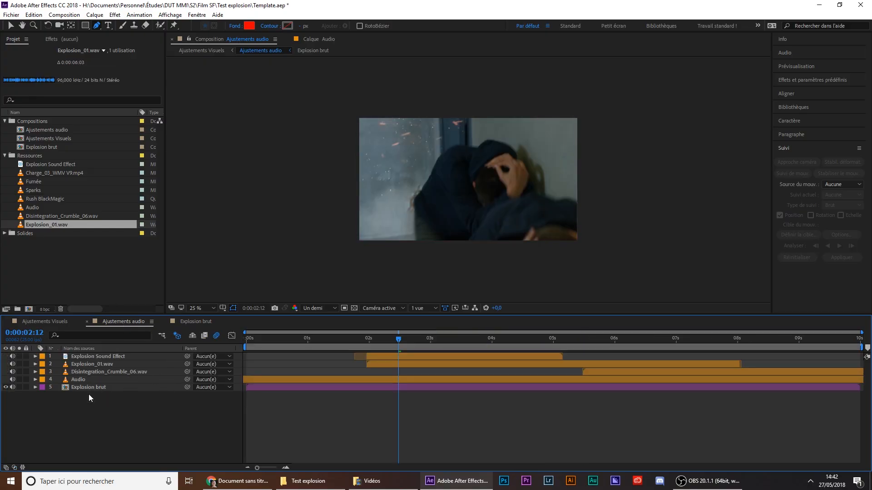
Select the Explosion brut layer in the Ajustements audio composition and view the composition at 0:00:01:24
{"action": "double_click", "coordinate": [104, 386]}
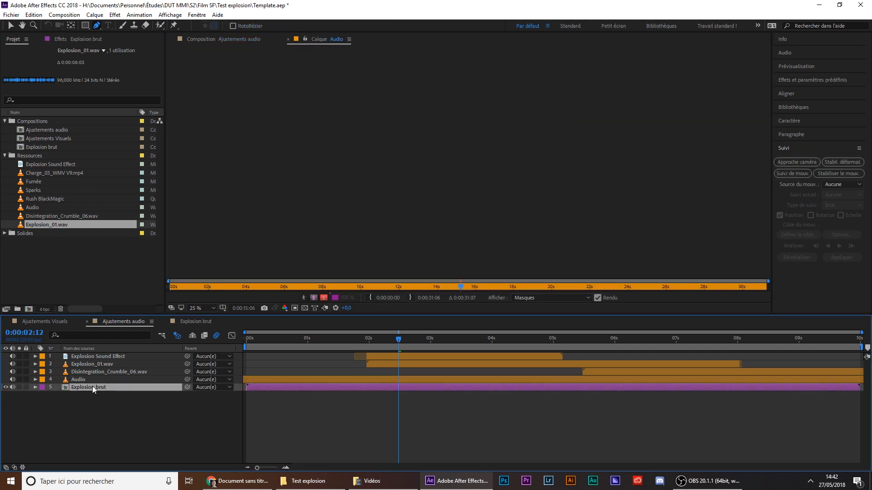
{"action": "left_click", "coordinate": [219, 39]}
{"action": "left_click_drag", "start_coordinate": [397, 341], "coordinate": [373, 345]}
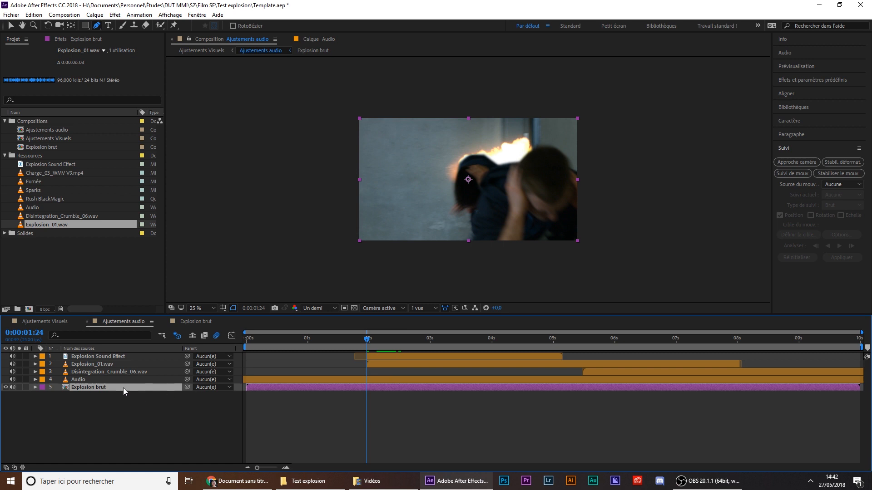
Select the Disintegration_Crumble_06.wav layer and play the Ajustements audio composition from the start
{"action": "double_click", "coordinate": [81, 371]}
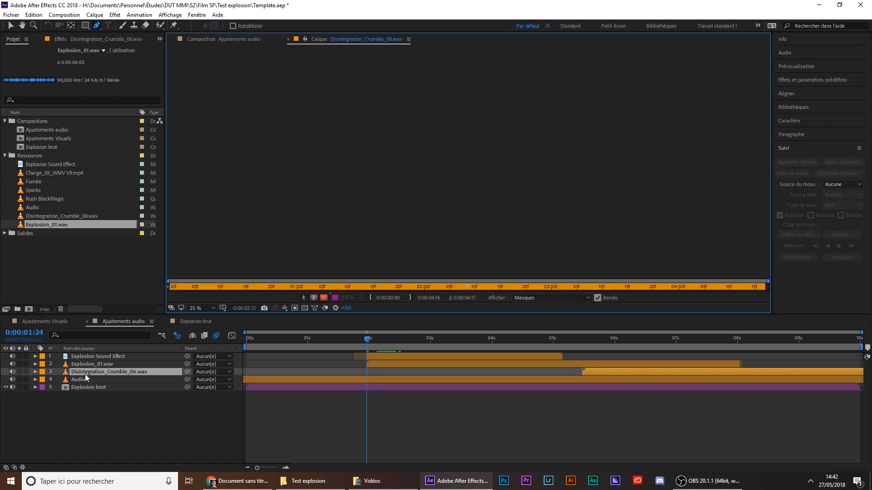
{"action": "left_click", "coordinate": [214, 39]}
{"action": "key", "text": "Home"}
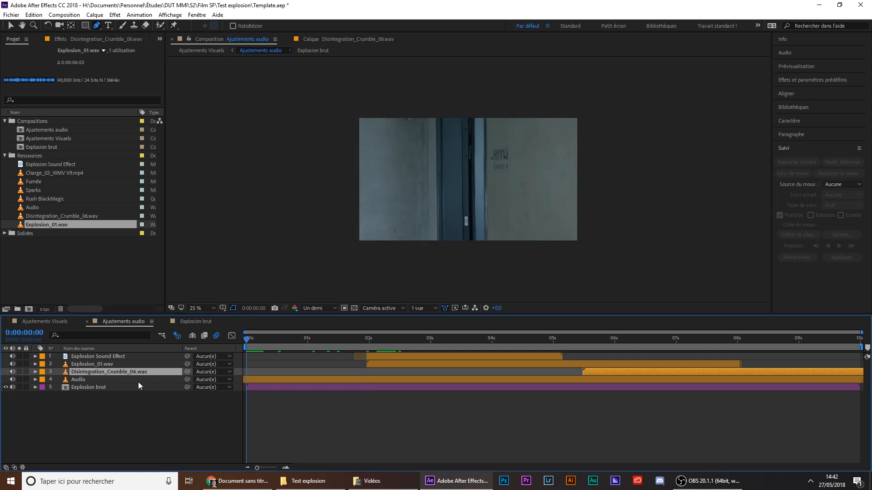
{"action": "key", "text": "space"}
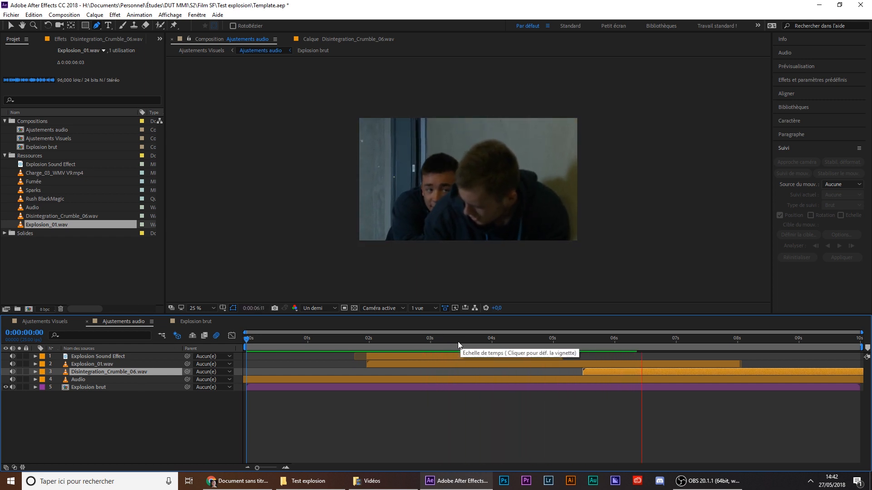
Stop the preview and check the Explosion Sound Effect layer's timing against the picture from 0:00:01:19 to 0:00:02:06
{"action": "left_click", "coordinate": [444, 341]}
{"action": "left_click_drag", "start_coordinate": [440, 342], "coordinate": [354, 355]}
{"action": "left_click", "coordinate": [374, 356]}
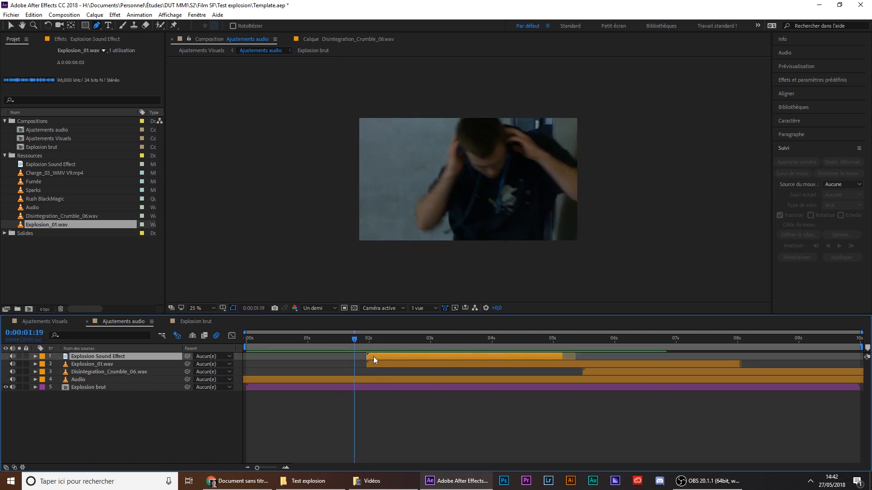
{"action": "left_click", "coordinate": [404, 430]}
{"action": "left_click_drag", "start_coordinate": [363, 342], "coordinate": [386, 347]}
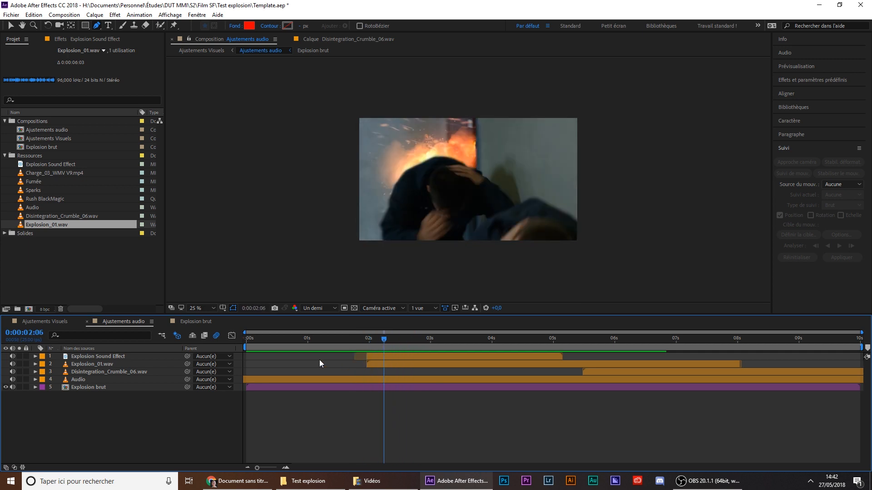
Switch to the Ajustements Visuels composition and hide the Bandes, Looks and BLur layers
{"action": "left_click", "coordinate": [39, 324]}
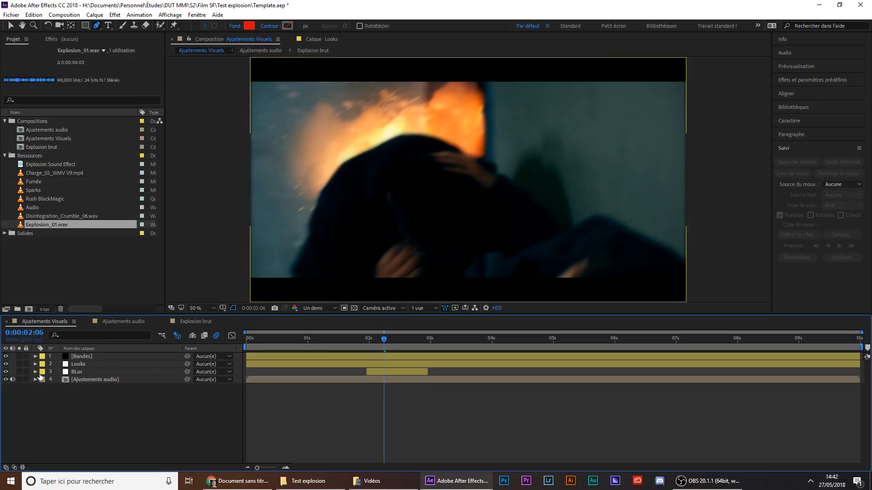
{"action": "left_click_drag", "start_coordinate": [8, 374], "coordinate": [6, 356]}
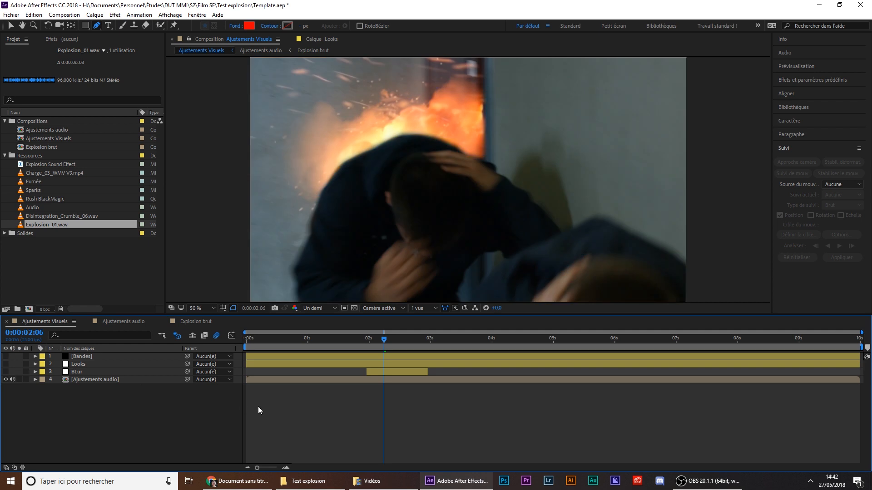
{"action": "scroll", "coordinate": [359, 221], "scroll_direction": "down", "scroll_amount": 1}
{"action": "scroll", "coordinate": [363, 217], "scroll_direction": "up", "scroll_amount": 1}
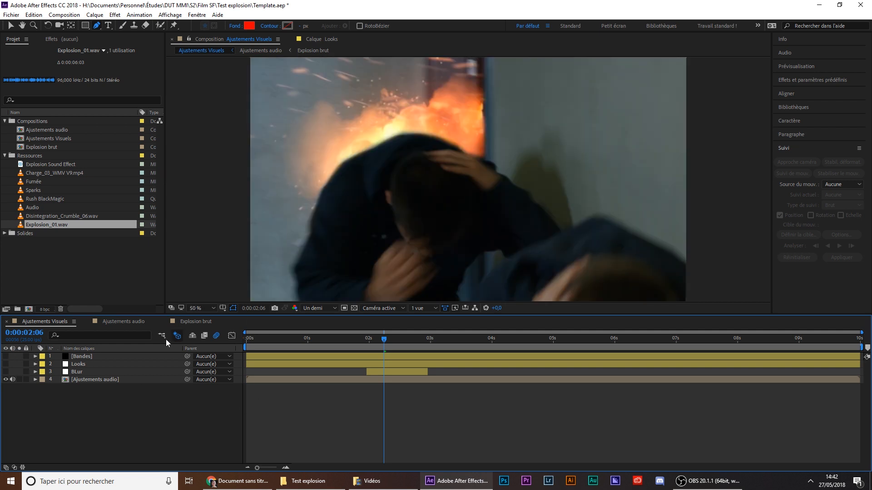
Turn the Looks, BLur and Bandes layers back on one at a time to view each one's effect
{"action": "left_click", "coordinate": [6, 364]}
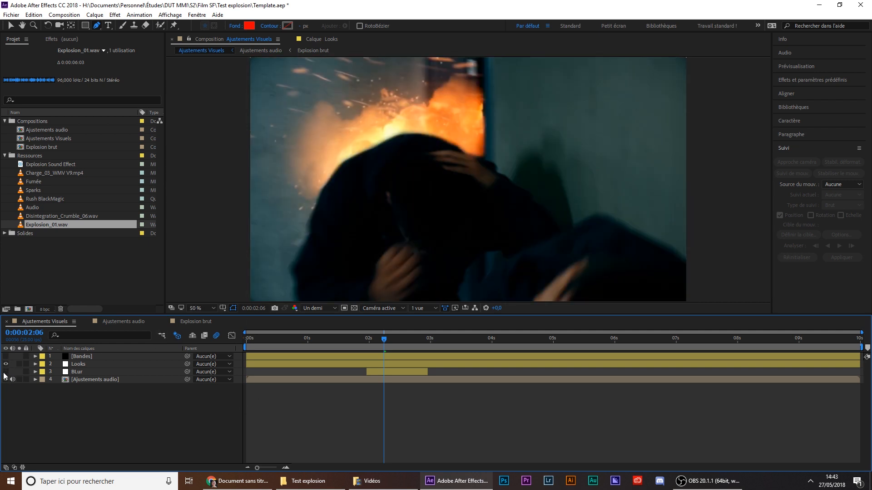
{"action": "left_click", "coordinate": [6, 371]}
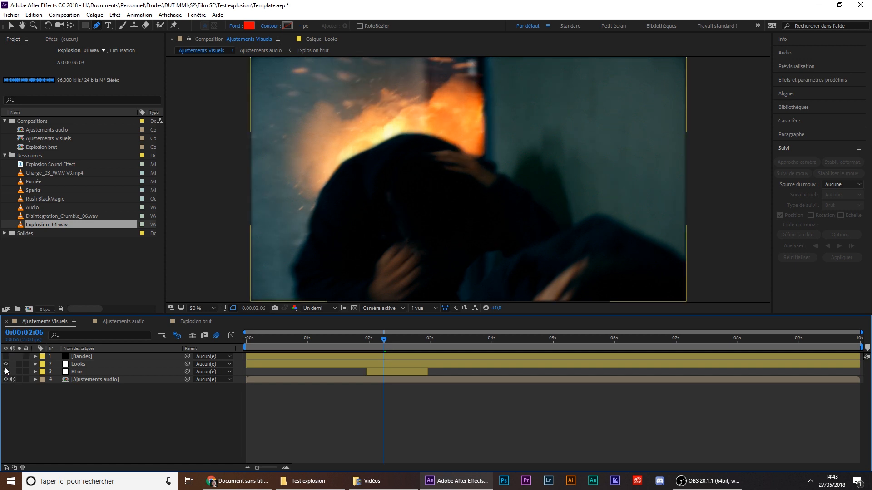
{"action": "left_click", "coordinate": [6, 357]}
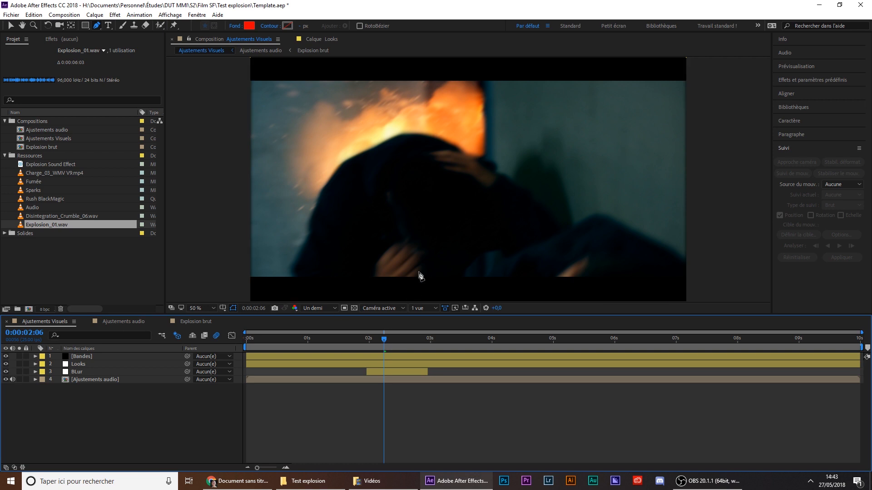
With the Selection tool, hide Bandes, Looks and BLur again, then select BLur and go to 0:00:02:03
{"action": "left_click", "coordinate": [10, 25]}
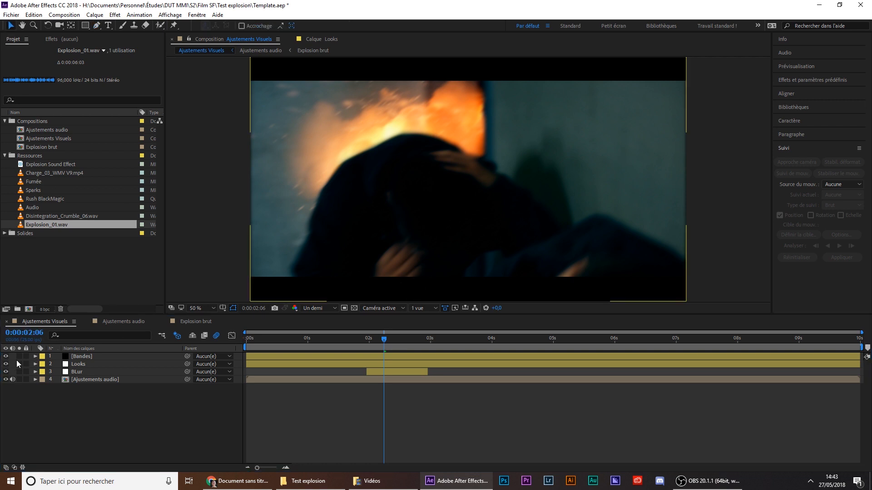
{"action": "left_click_drag", "start_coordinate": [6, 356], "coordinate": [6, 372]}
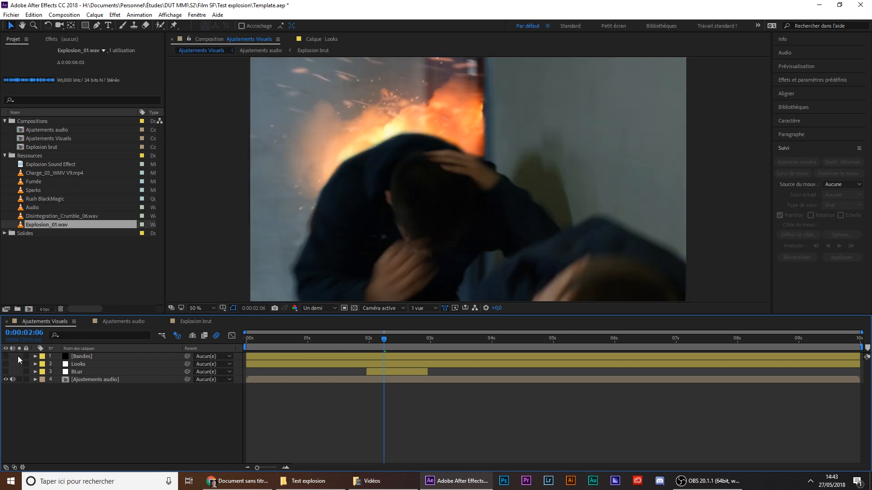
{"action": "left_click", "coordinate": [373, 372]}
{"action": "left_click_drag", "start_coordinate": [382, 342], "coordinate": [372, 341]}
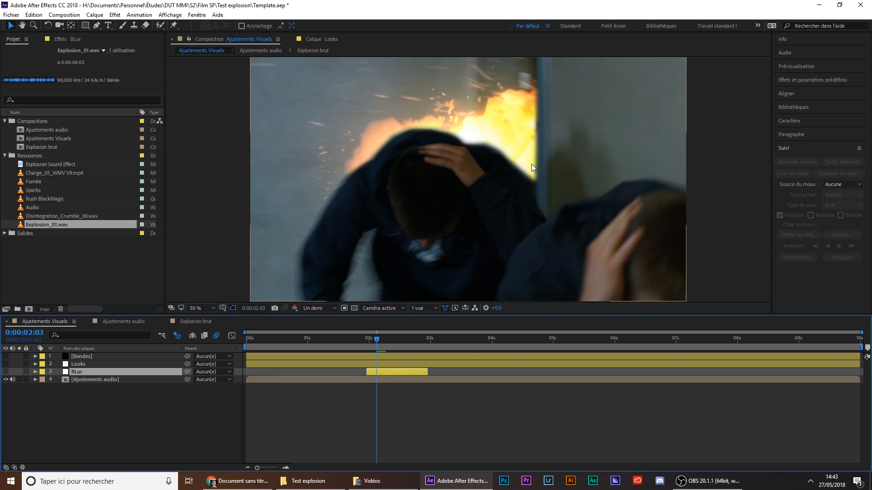
Show the BLur layer, select its Flou directionnel effect in the effect settings and open the effects and presets list
{"action": "left_click", "coordinate": [6, 372]}
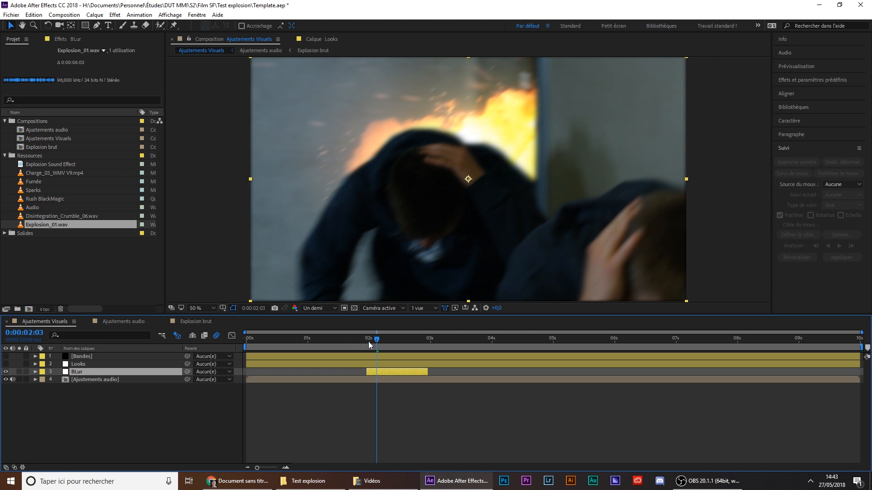
{"action": "left_click", "coordinate": [58, 40]}
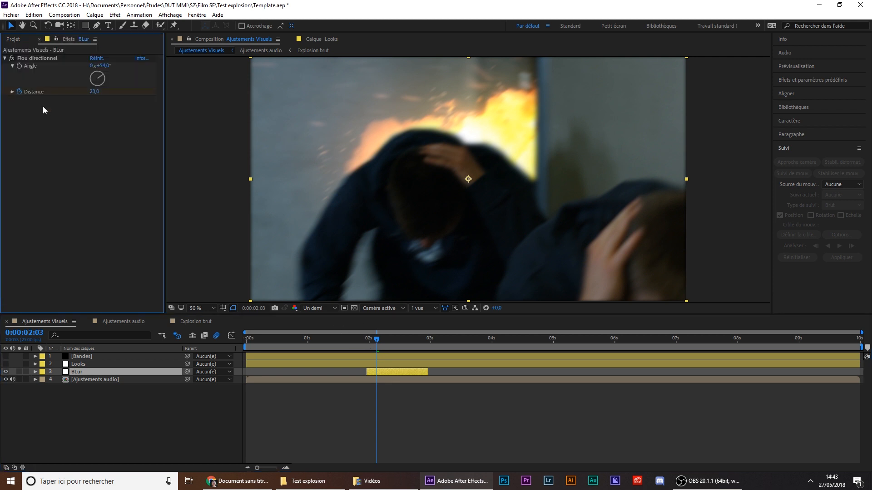
{"action": "left_click", "coordinate": [20, 58]}
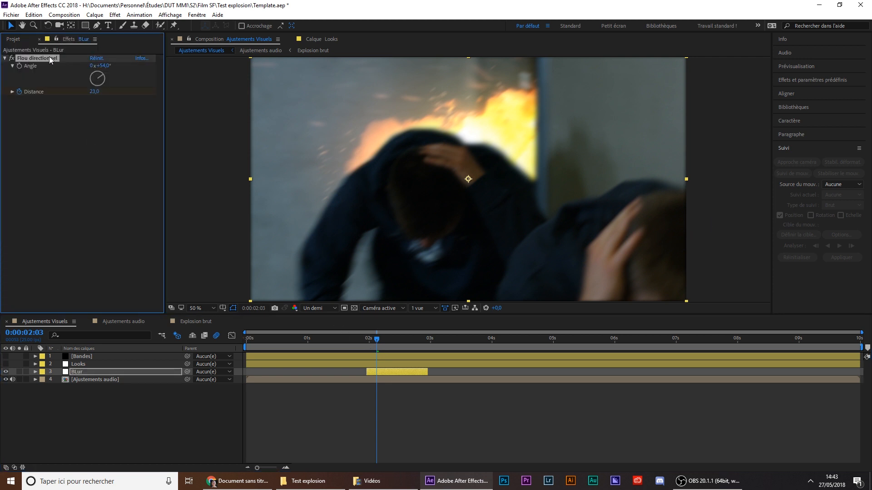
{"action": "left_click", "coordinate": [806, 80]}
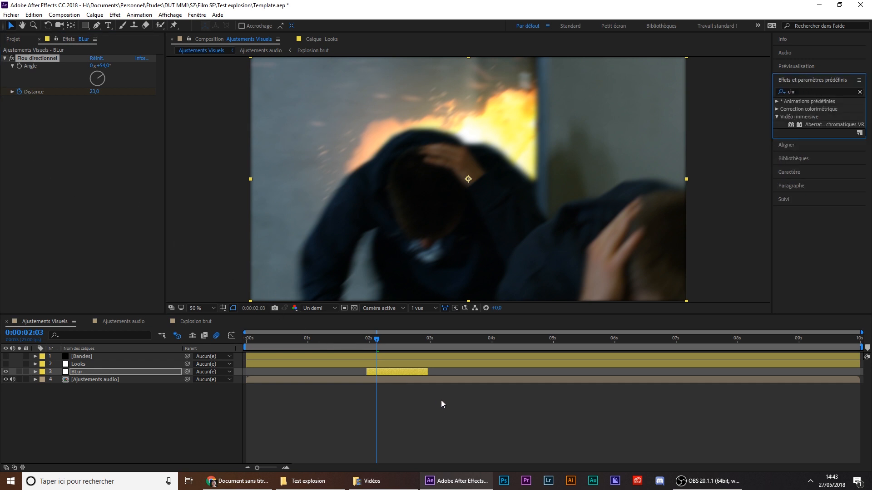
Reveal the BLur layer's Distance keyframes and examine the blur across them, starting at 0:00:01:24 and finishing at 0:00:02:15
{"action": "left_click", "coordinate": [393, 372]}
{"action": "key", "text": "u"}
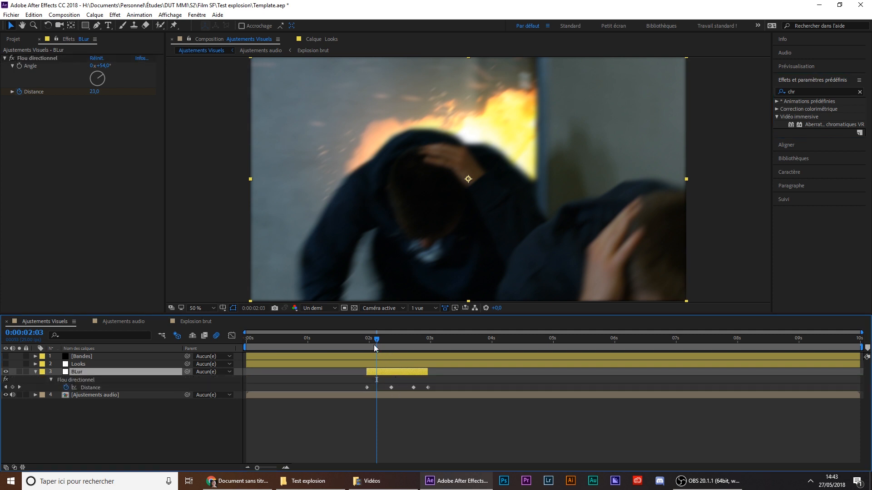
{"action": "left_click_drag", "start_coordinate": [381, 345], "coordinate": [371, 344]}
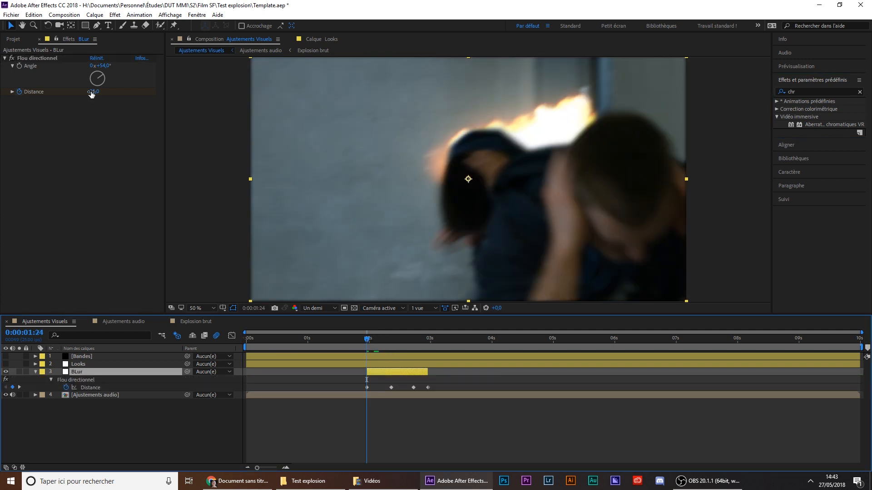
{"action": "left_click", "coordinate": [392, 340]}
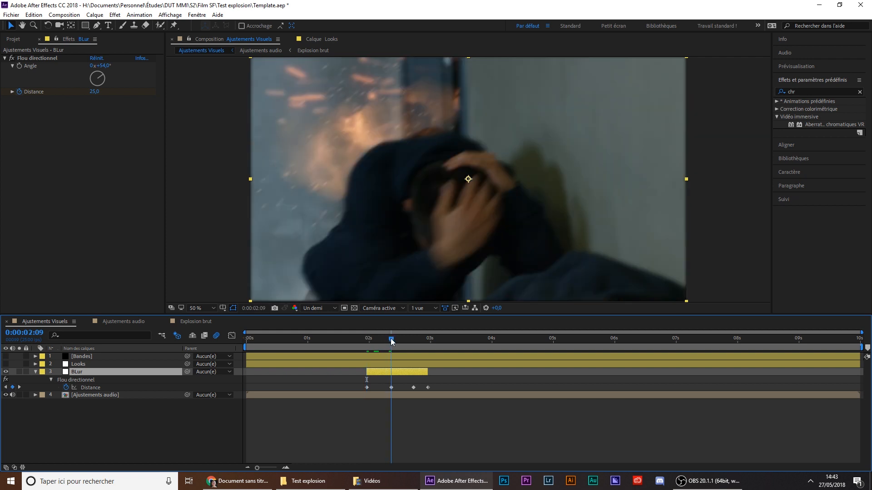
{"action": "left_click_drag", "start_coordinate": [392, 340], "coordinate": [410, 343]}
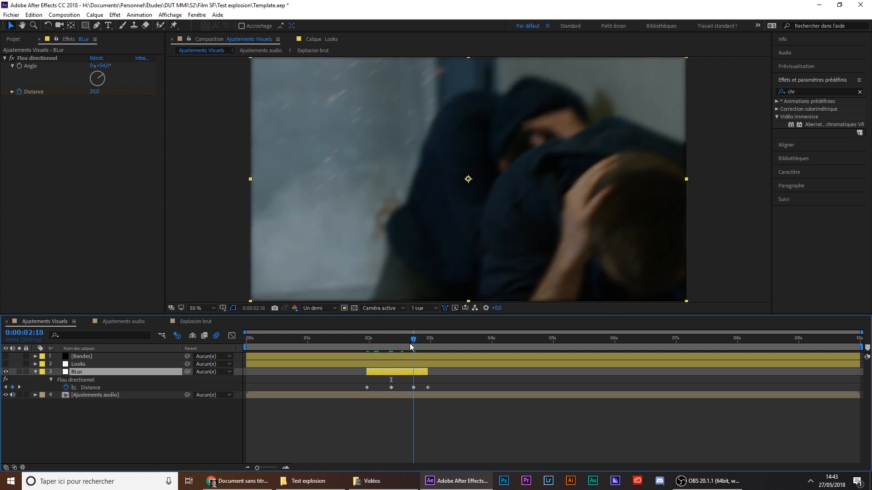
{"action": "left_click", "coordinate": [426, 340]}
{"action": "left_click_drag", "start_coordinate": [427, 340], "coordinate": [406, 342]}
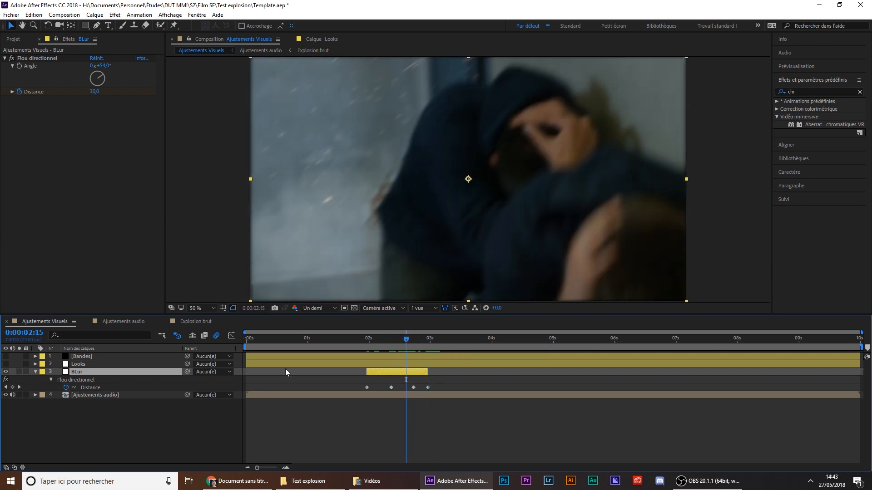
Collapse the BLur layer's properties, open the Looks layer's effect settings and make the Looks layer visible in the composition
{"action": "left_click", "coordinate": [35, 372]}
{"action": "double_click", "coordinate": [73, 362]}
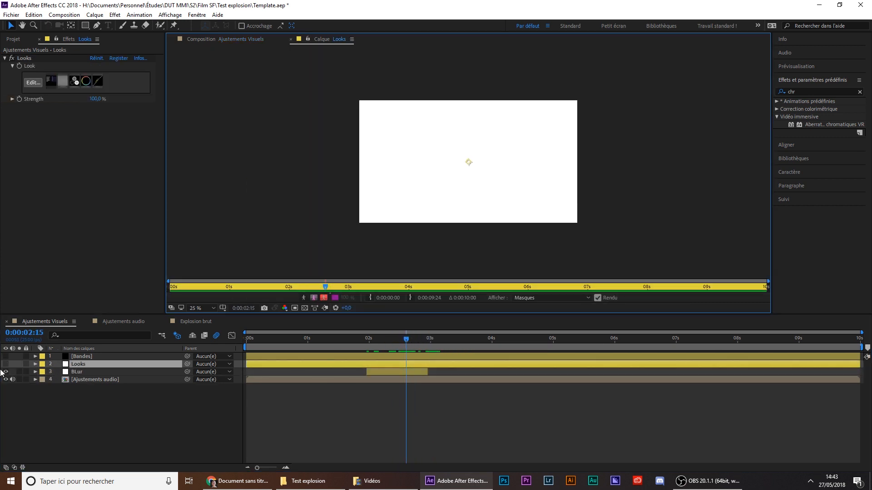
{"action": "left_click", "coordinate": [195, 39]}
{"action": "left_click", "coordinate": [9, 369]}
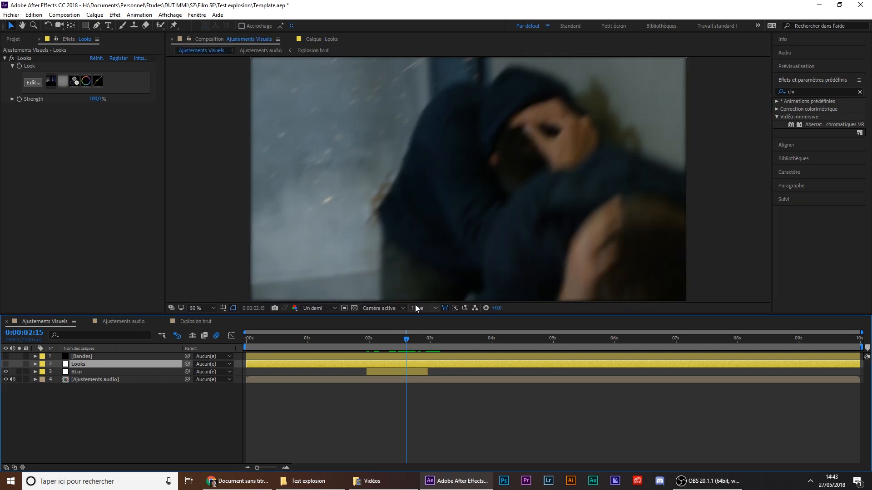
{"action": "left_click", "coordinate": [6, 364]}
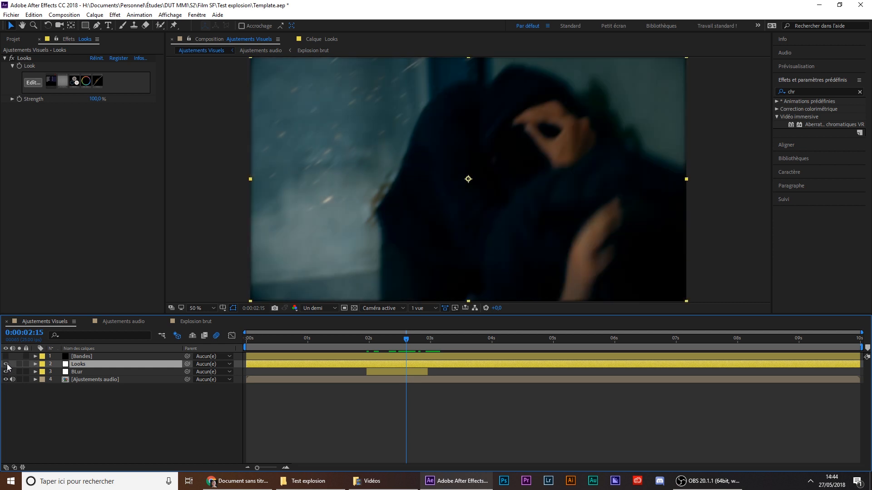
Search the effects for "looks", select Magic Bullet Looks in the list, and view the graded shot at 0:00:02:09
{"action": "left_click", "coordinate": [801, 92]}
{"action": "type", "text": "looks"}
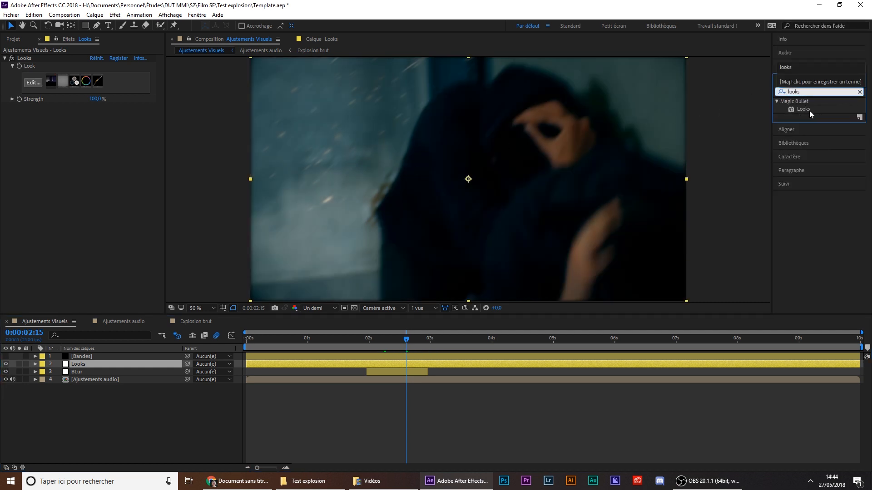
{"action": "left_click", "coordinate": [803, 110]}
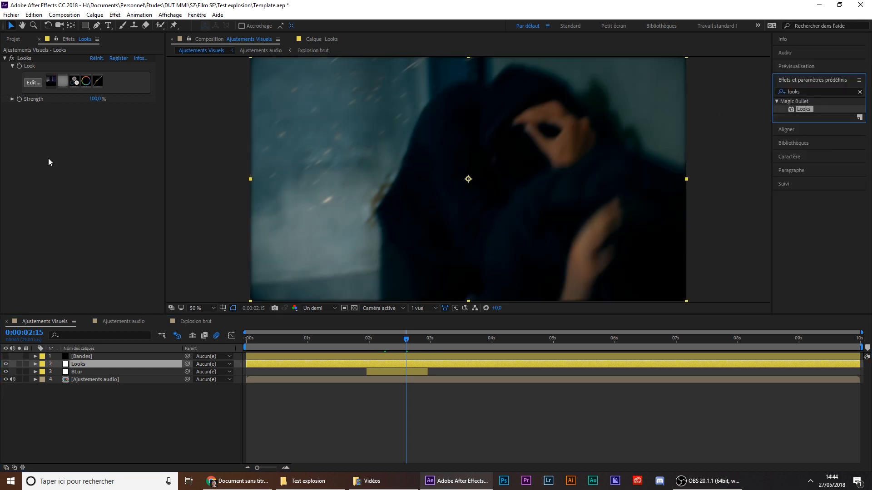
{"action": "left_click", "coordinate": [395, 350]}
{"action": "left_click_drag", "start_coordinate": [404, 341], "coordinate": [391, 347]}
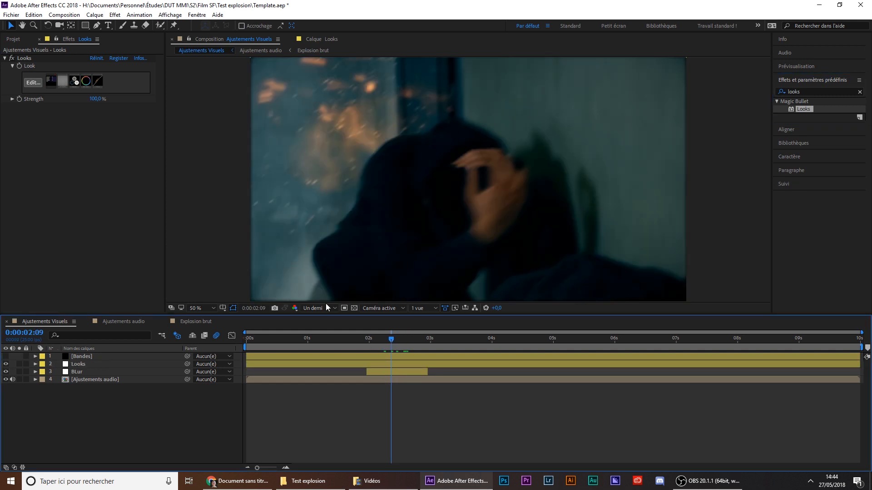
Search the effects for "contraste" and clear the search
{"action": "double_click", "coordinate": [813, 93]}
{"action": "type", "text": "contraste"}
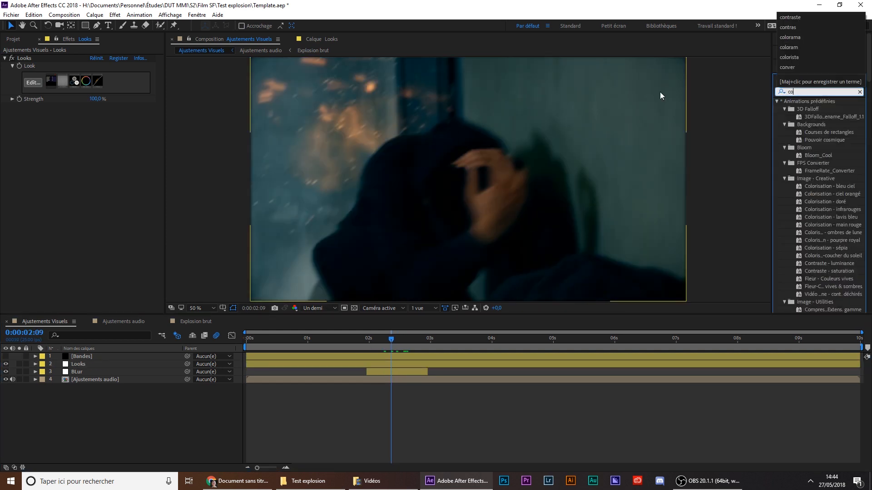
{"action": "key", "text": "Return"}
{"action": "key", "text": "BackSpace"}
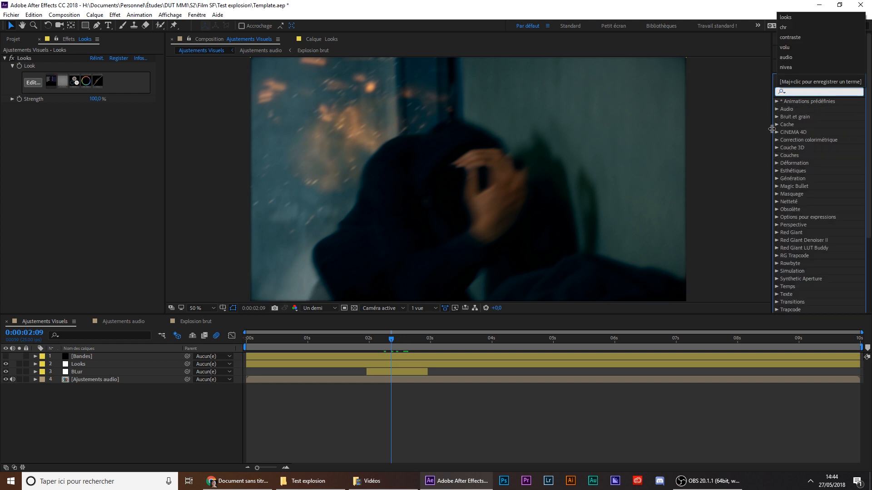
Open the Looks effect's editor, view the preset looks and the Lens Vignette settings in the tool chain, and close the editor
{"action": "left_click", "coordinate": [27, 85]}
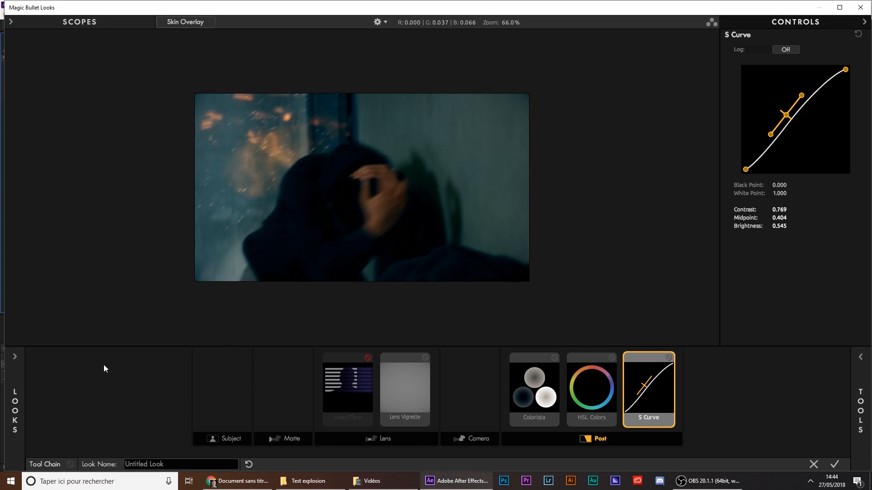
{"action": "left_click", "coordinate": [14, 408]}
{"action": "left_click", "coordinate": [176, 196]}
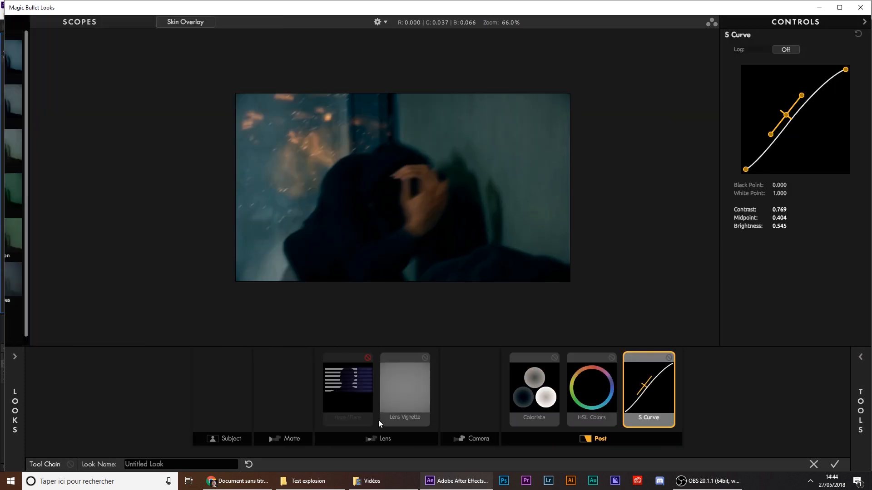
{"action": "left_click", "coordinate": [369, 391]}
{"action": "left_click", "coordinate": [404, 391]}
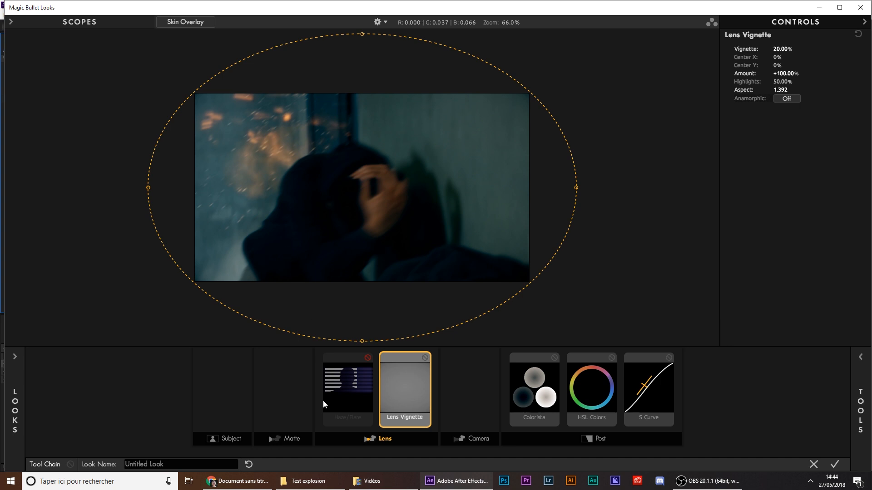
{"action": "left_click", "coordinate": [861, 7]}
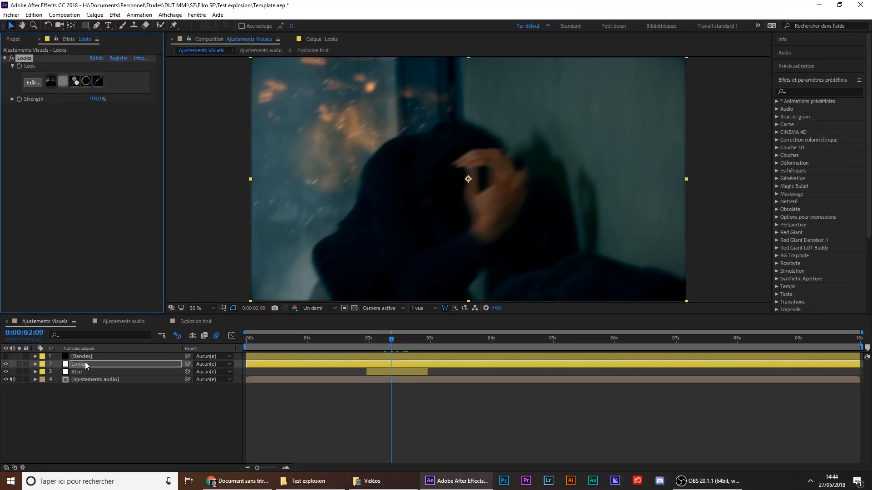
Make the Bandes layer visible, inspect its rectangular mask in the layer view, and return to the Ajustements Visuels composition
{"action": "left_click", "coordinate": [6, 356]}
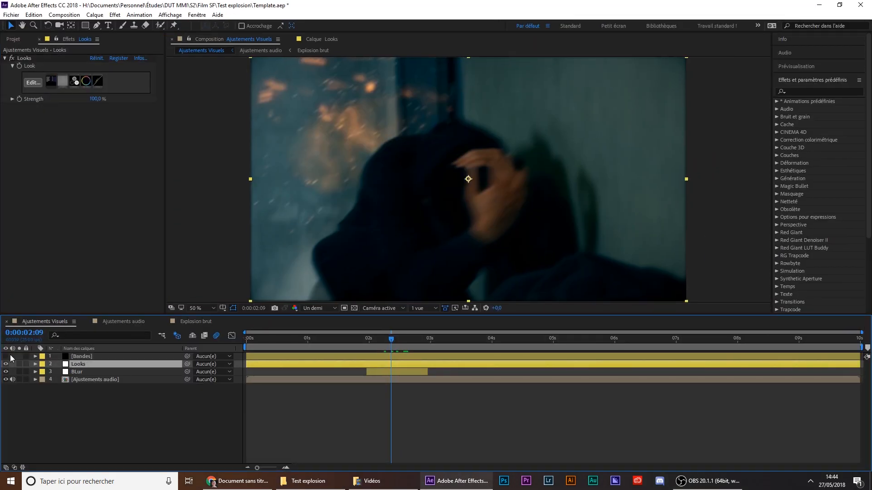
{"action": "left_click", "coordinate": [235, 417]}
{"action": "double_click", "coordinate": [94, 358]}
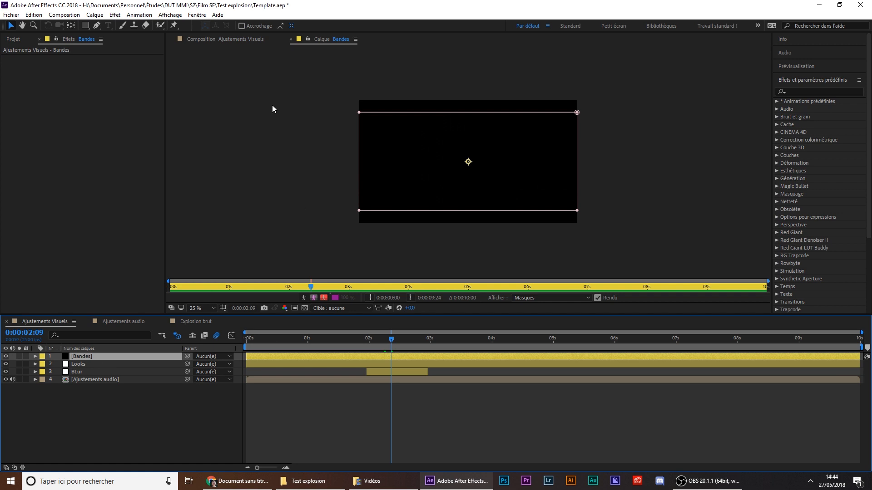
{"action": "key", "text": "period"}
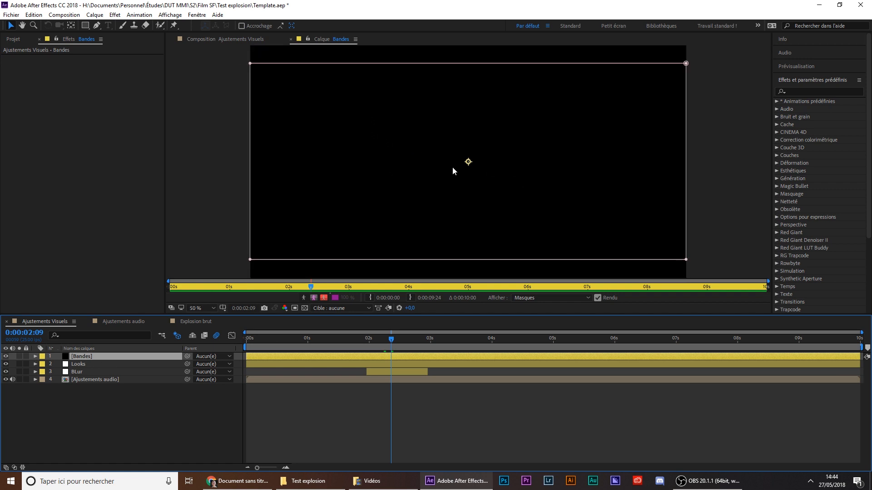
{"action": "left_click", "coordinate": [189, 39]}
{"action": "left_click", "coordinate": [93, 342]}
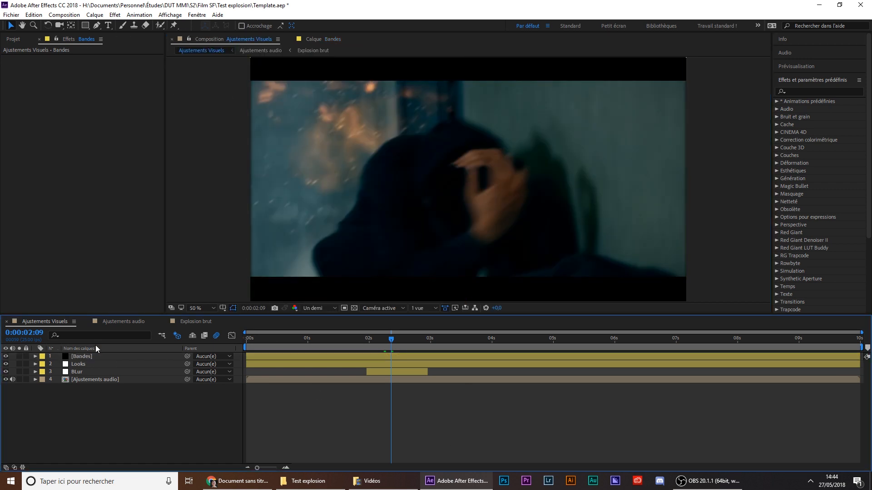
Reveal Masque 1 on the Bandes layer and examine its mask properties in the layer view
{"action": "left_click", "coordinate": [35, 356]}
{"action": "double_click", "coordinate": [63, 371]}
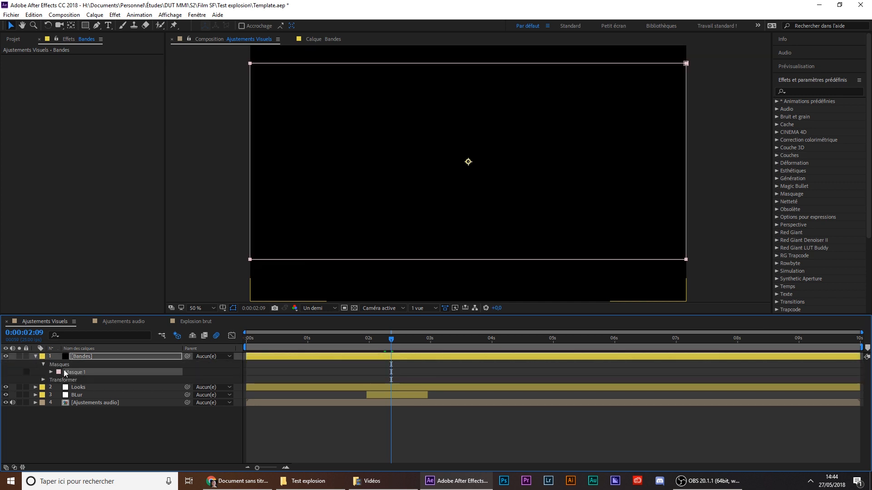
{"action": "left_click", "coordinate": [51, 372]}
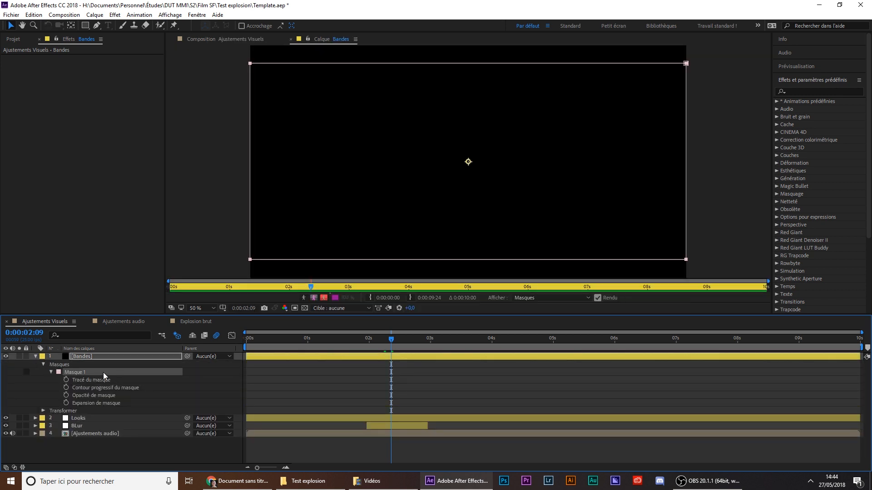
{"action": "key", "text": "m"}
{"action": "left_click", "coordinate": [52, 363]}
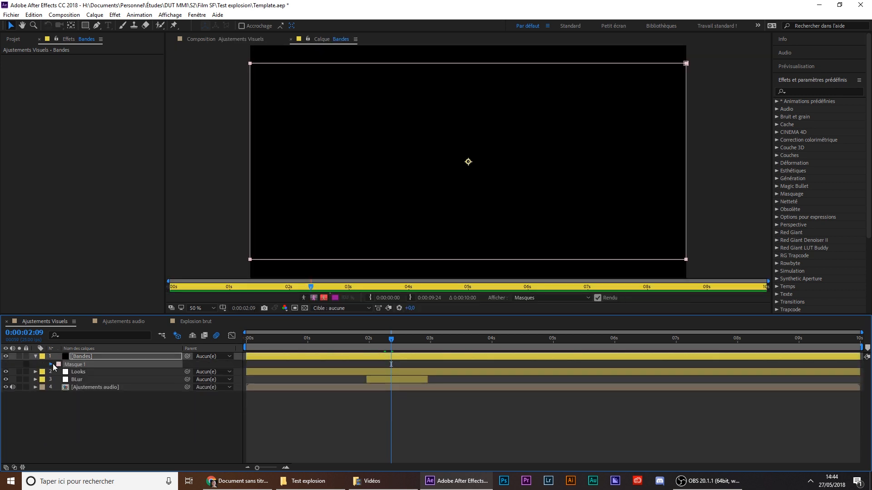
{"action": "left_click", "coordinate": [52, 364]}
{"action": "left_click", "coordinate": [51, 364]}
{"action": "left_click", "coordinate": [307, 410]}
Return to the composition view, switch the timeline to source names, and reveal the mask of Bandes over the shot
{"action": "left_click", "coordinate": [223, 39]}
{"action": "left_click", "coordinate": [75, 349]}
{"action": "left_click", "coordinate": [77, 355]}
{"action": "key", "text": "m"}
{"action": "left_click", "coordinate": [51, 363]}
{"action": "left_click", "coordinate": [51, 364]}
{"action": "left_click", "coordinate": [51, 364]}
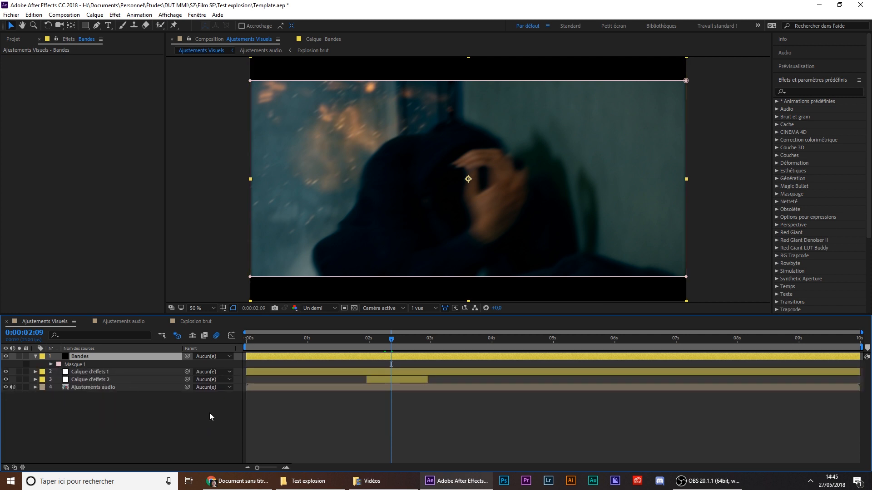
Play the finished composition from 0:00:00:00, and view the shot with its black bars at 0:00:01:08
{"action": "left_click_drag", "start_coordinate": [391, 339], "coordinate": [241, 337]}
{"action": "left_click", "coordinate": [331, 212]}
{"action": "scroll", "coordinate": [331, 211], "scroll_direction": "down", "scroll_amount": 2}
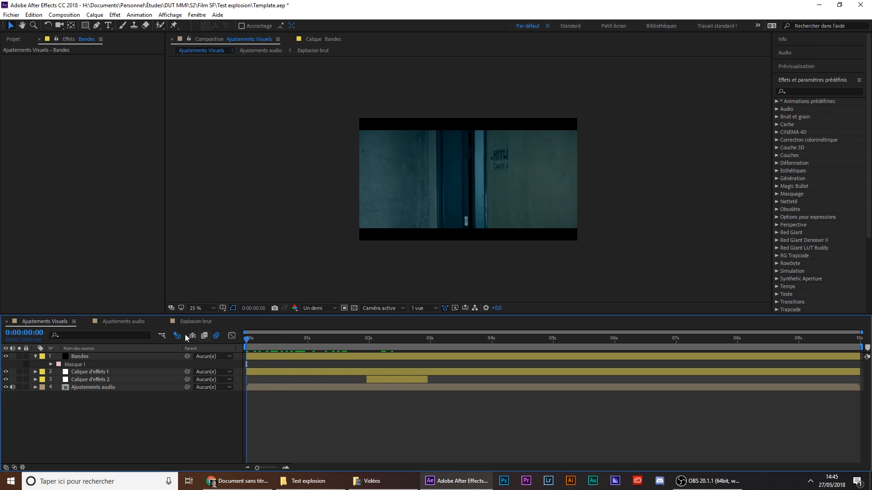
{"action": "key", "text": "space"}
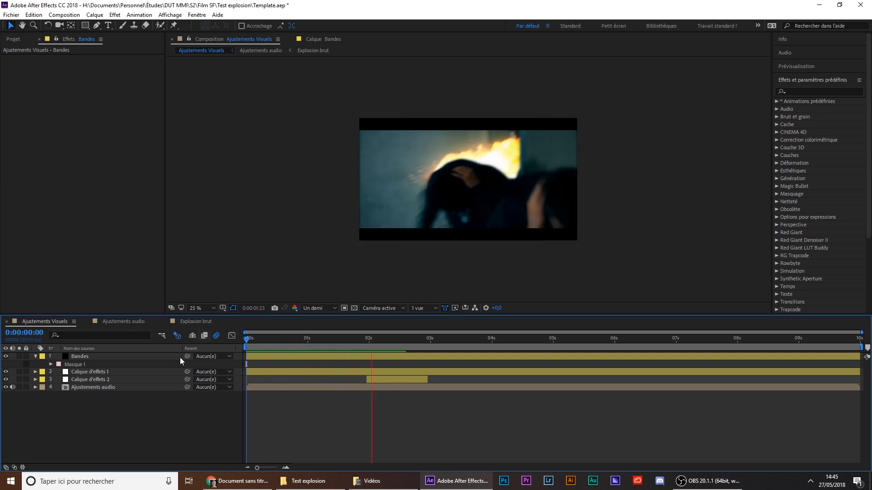
{"action": "left_click_drag", "start_coordinate": [396, 337], "coordinate": [327, 339]}
{"action": "key", "text": "period"}
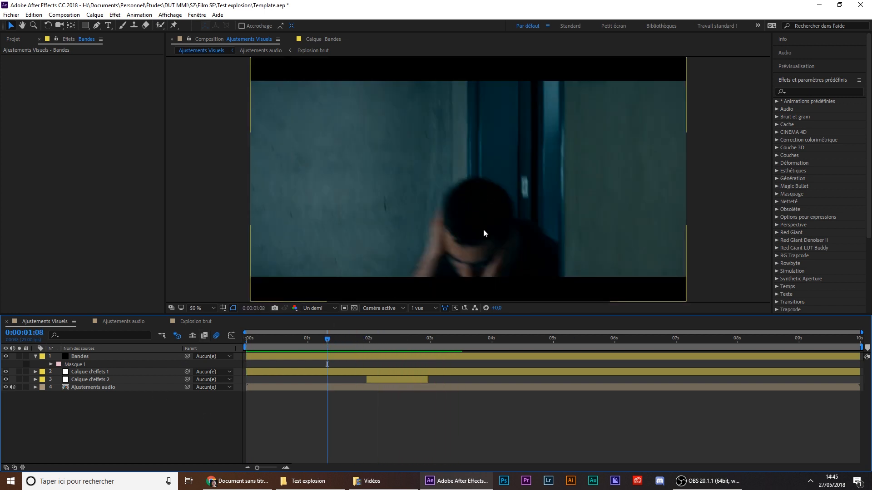